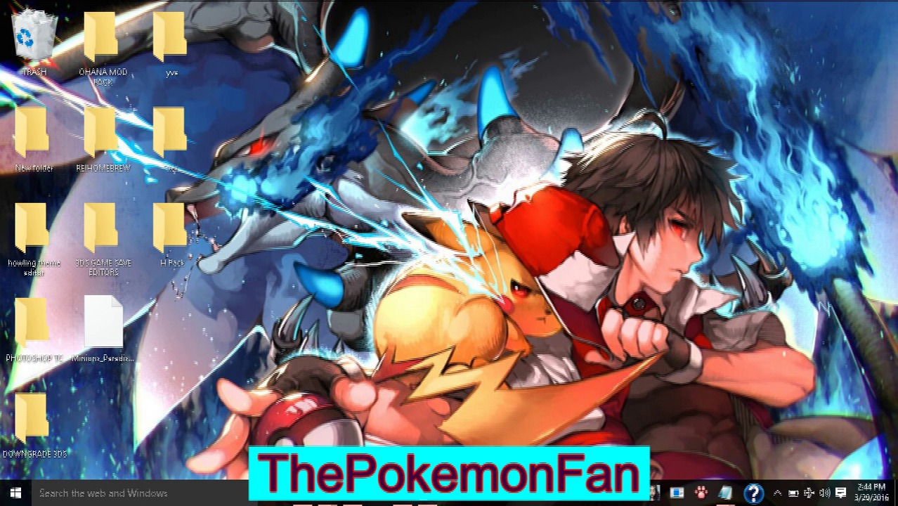
Open the H Pack folder on the desktop, review the hacking tools inside and minimize its window.
double_click(169, 226)
drag(593, 345, 563, 140)
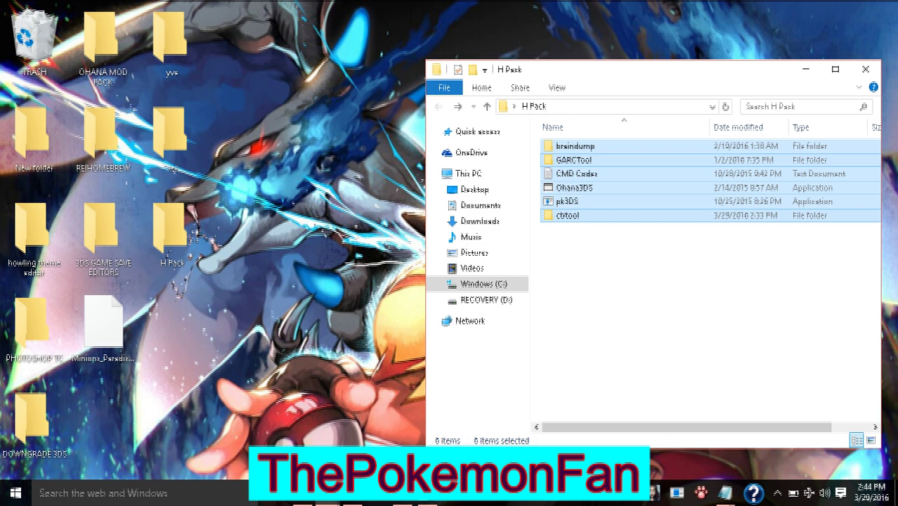
click(575, 146)
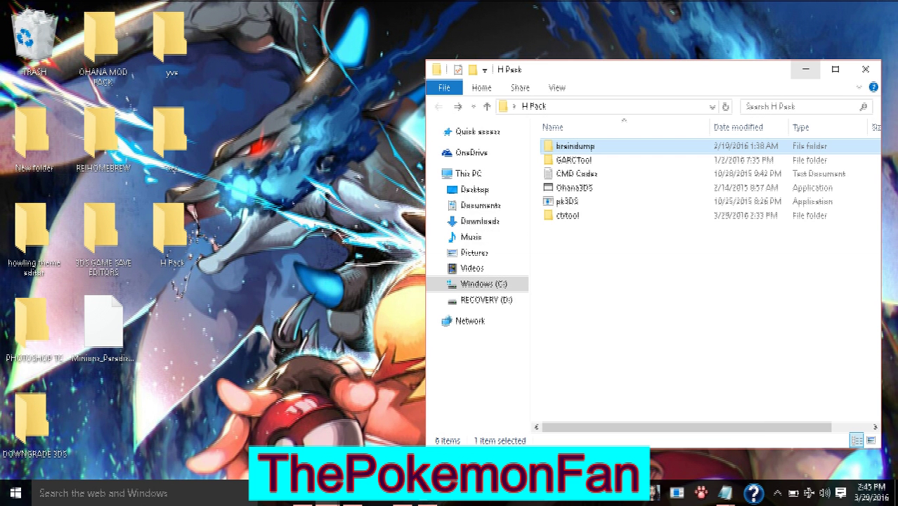
click(805, 69)
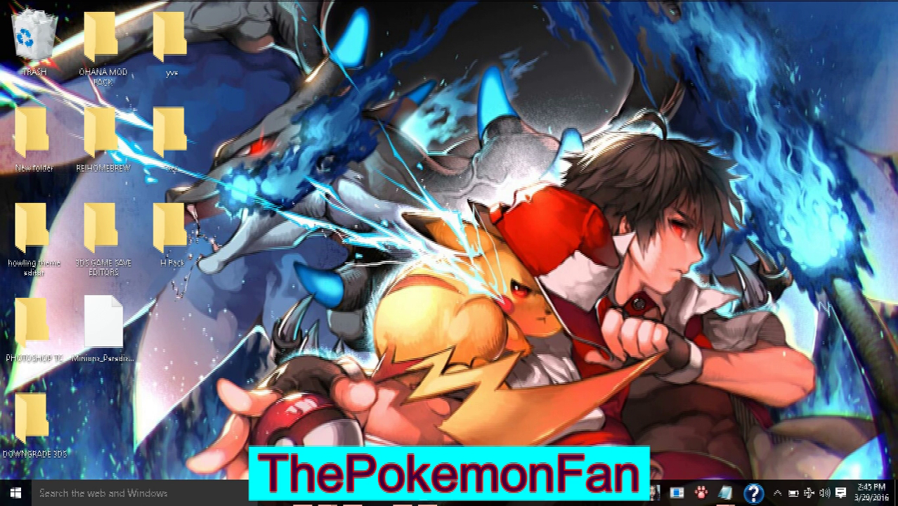
Bring up the user profile folder that holds ctrtool, exefs.bin and romfs.bin and reposition its window.
mouse_move(327, 500)
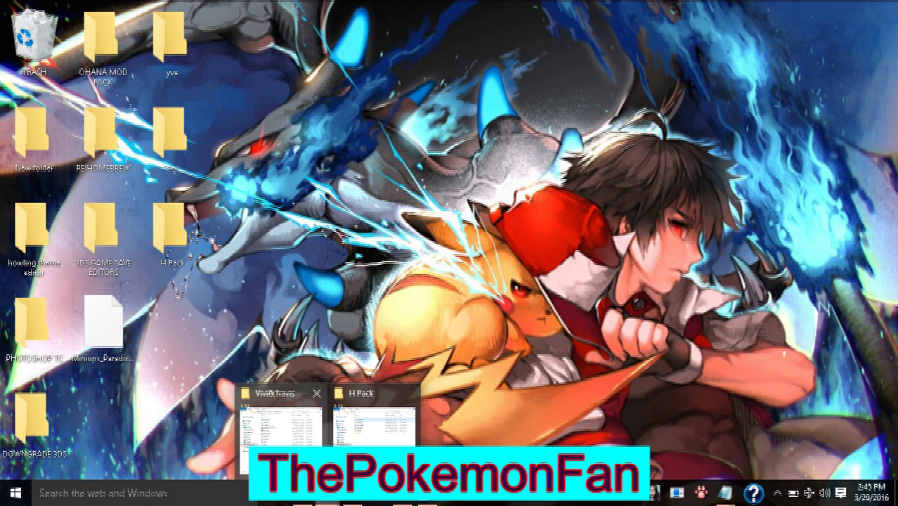
click(280, 421)
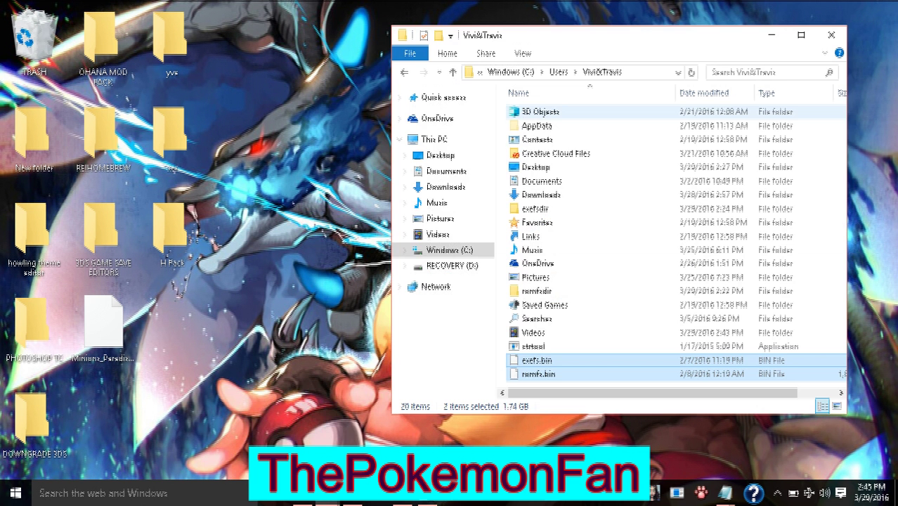
double_click(555, 29)
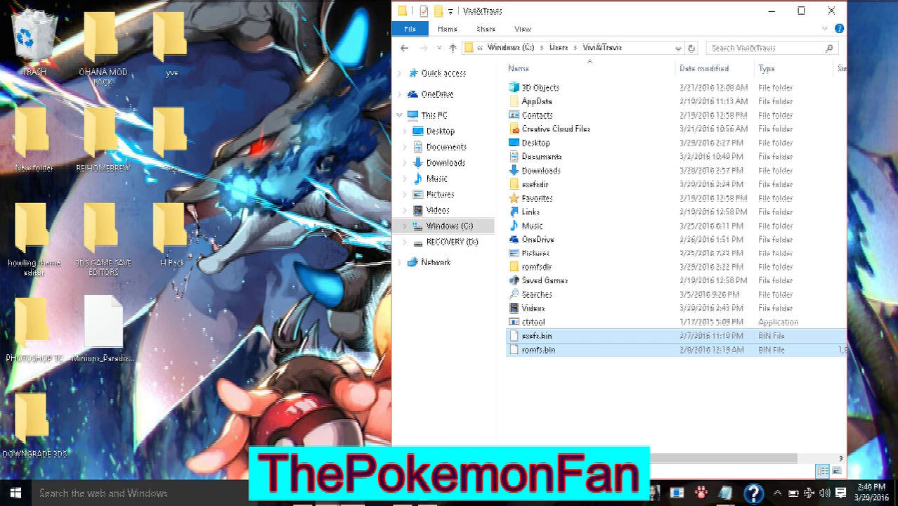
Open Command Prompt and highlight the ctrtool romfs command in the CMD Codes text file.
click(402, 494)
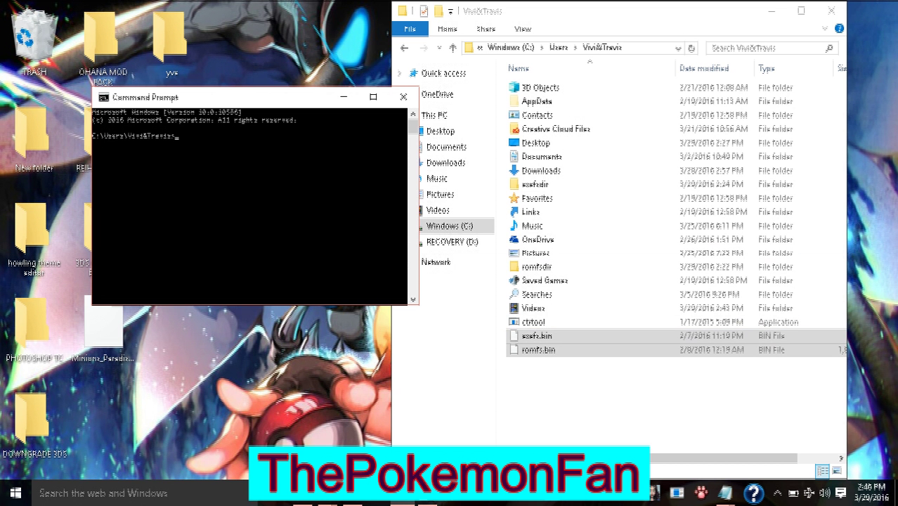
click(723, 492)
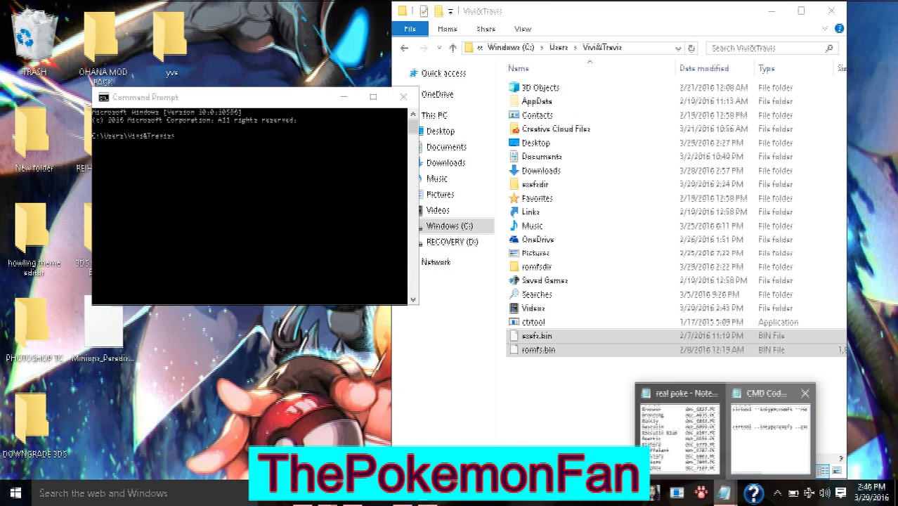
click(769, 432)
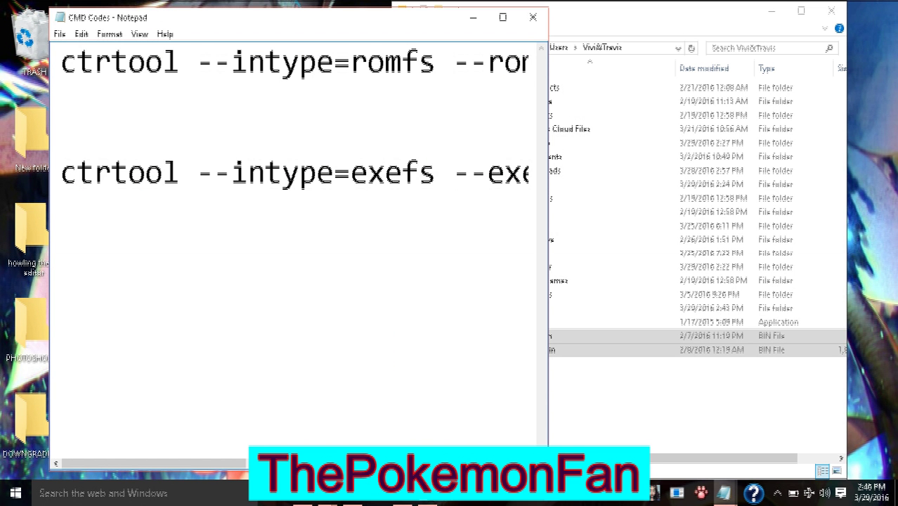
drag(62, 63, 281, 97)
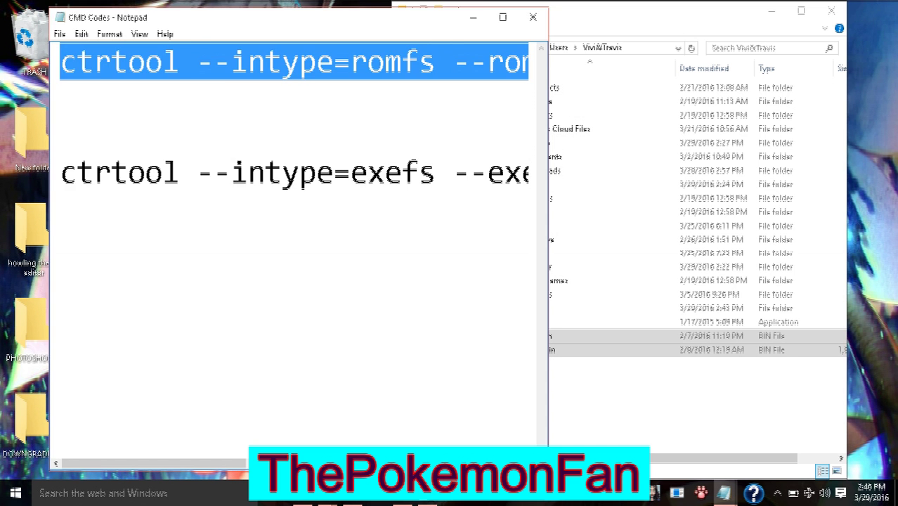
click(473, 17)
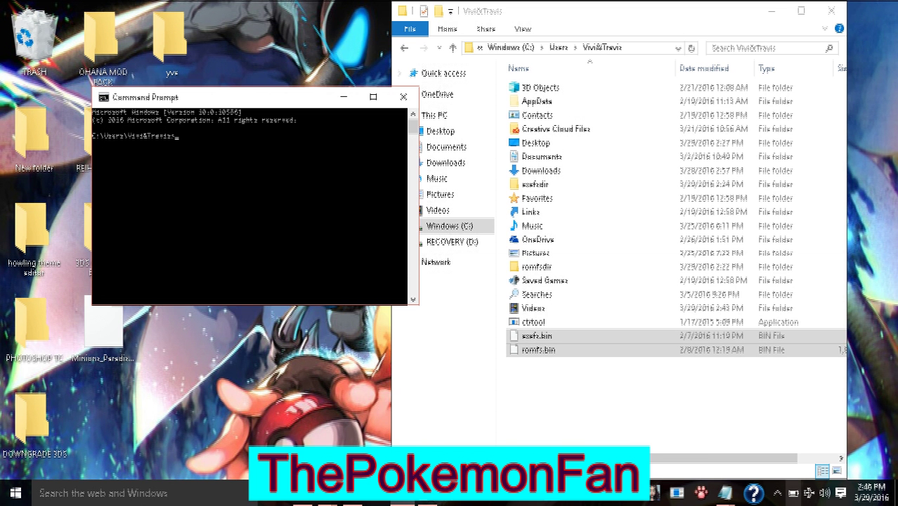
Reopen the CMD Codes notes, review both the romfs and exefs ctrtool commands and minimize the file.
click(724, 493)
click(771, 437)
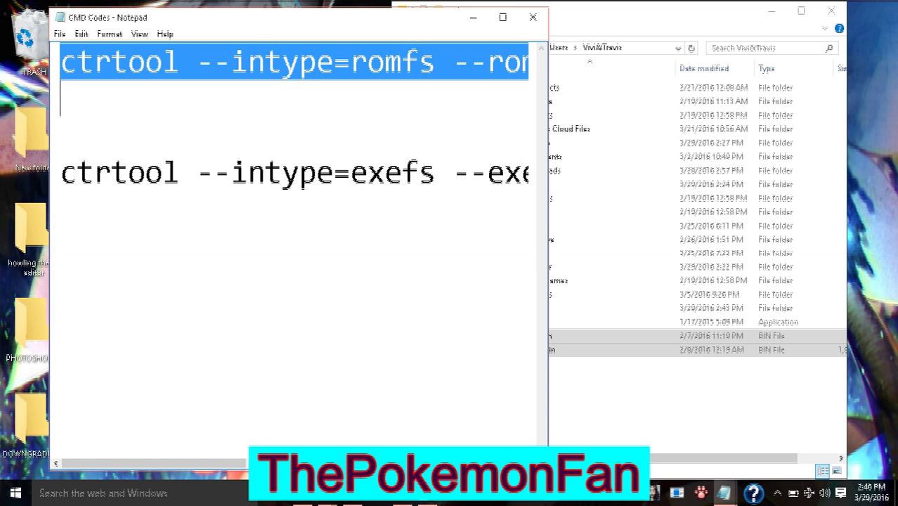
click(64, 64)
drag(64, 173, 586, 158)
drag(238, 63, 53, 64)
click(62, 98)
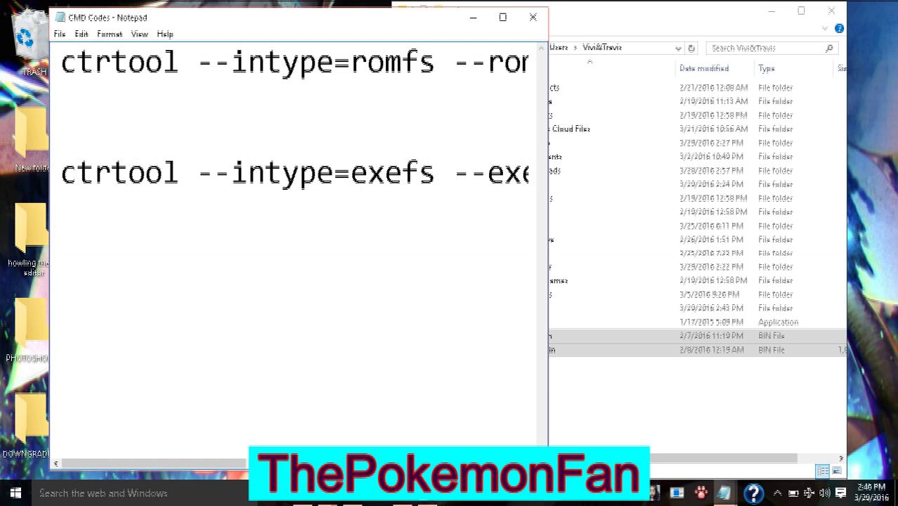
click(473, 18)
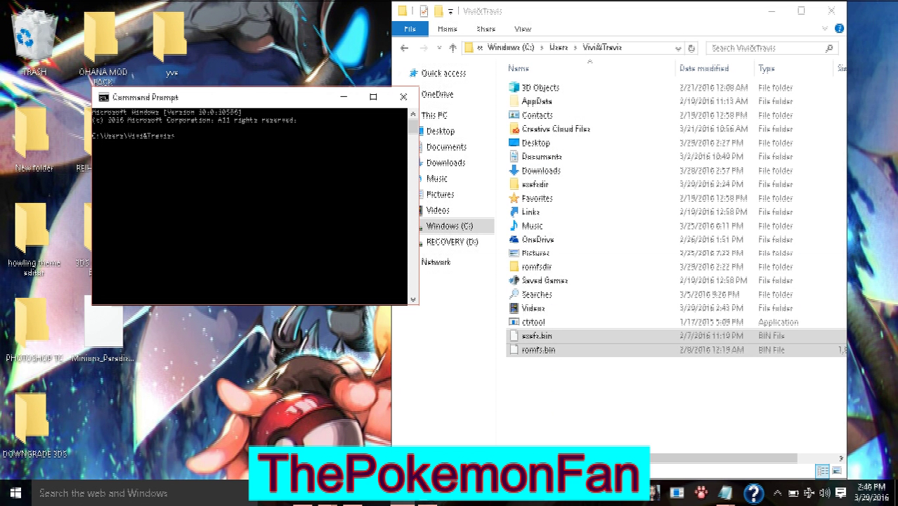
Create a new folder on the desktop named "Omega ruby".
right_click(184, 390)
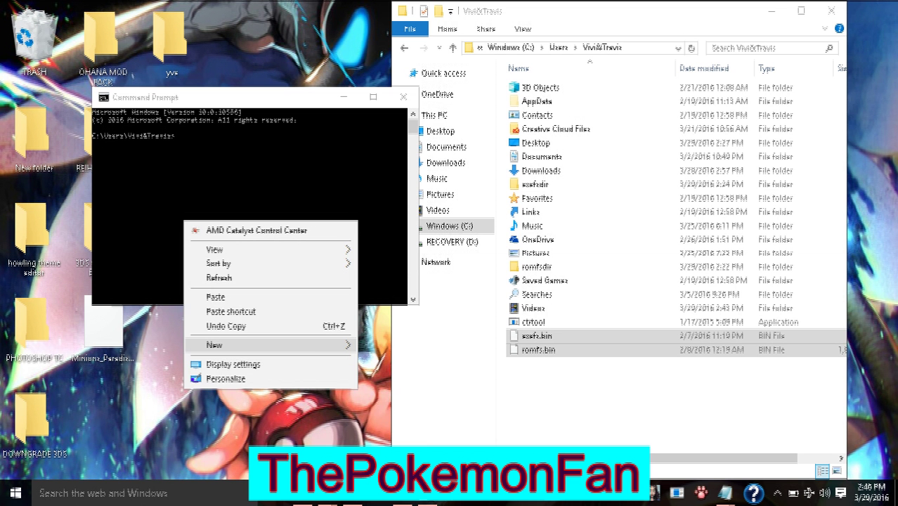
mouse_move(331, 345)
click(381, 344)
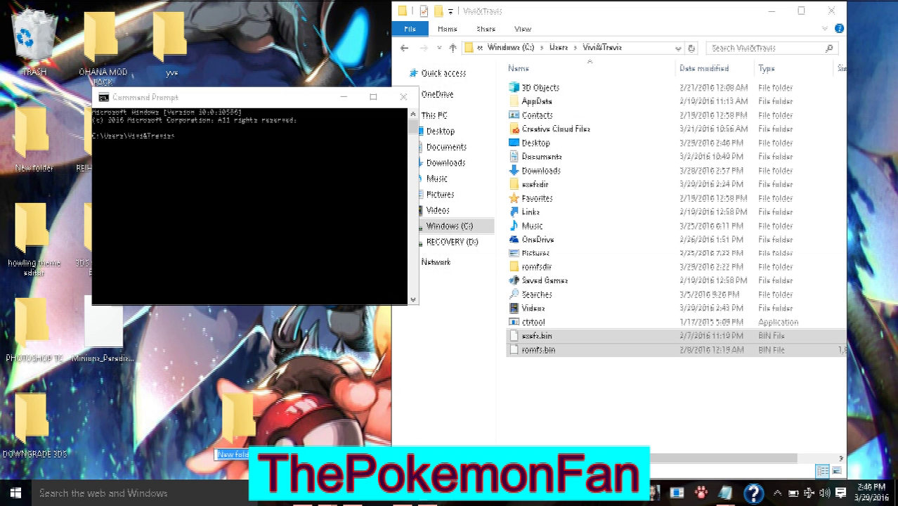
text(Omega Ru)
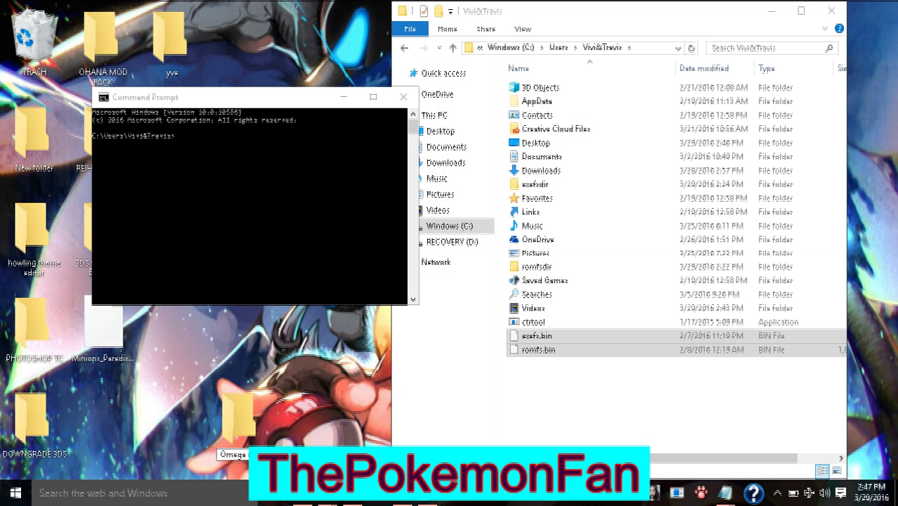
key(Return)
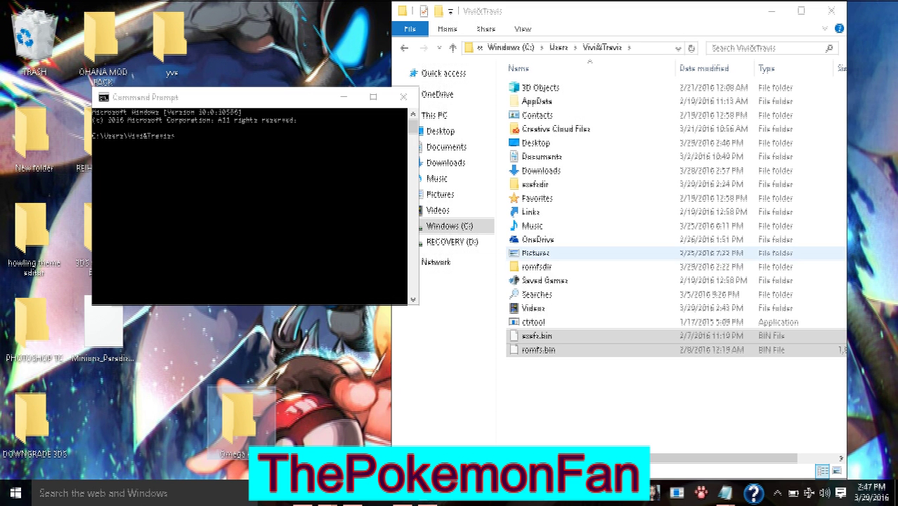
Move the exefsdir and romfsdir folders from the user profile folder into the Omega ruby folder.
click(537, 267)
ctrl+click(536, 184)
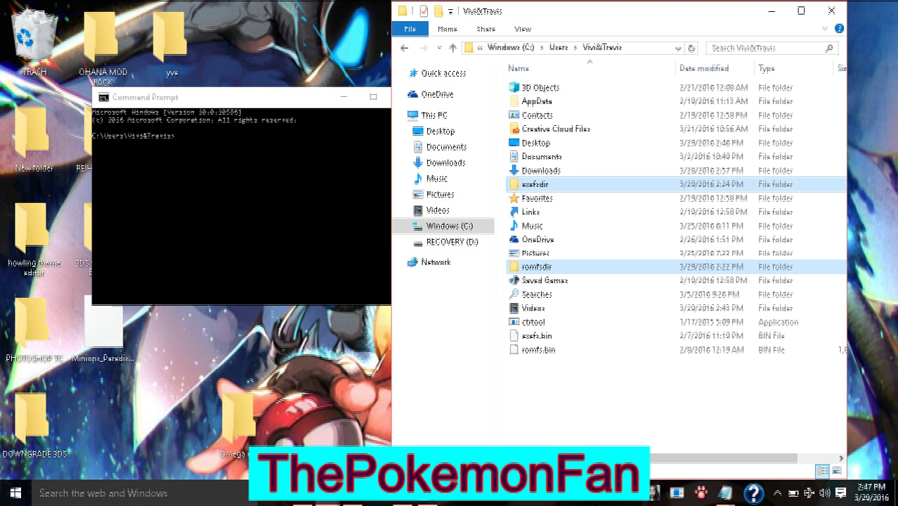
drag(535, 184, 238, 410)
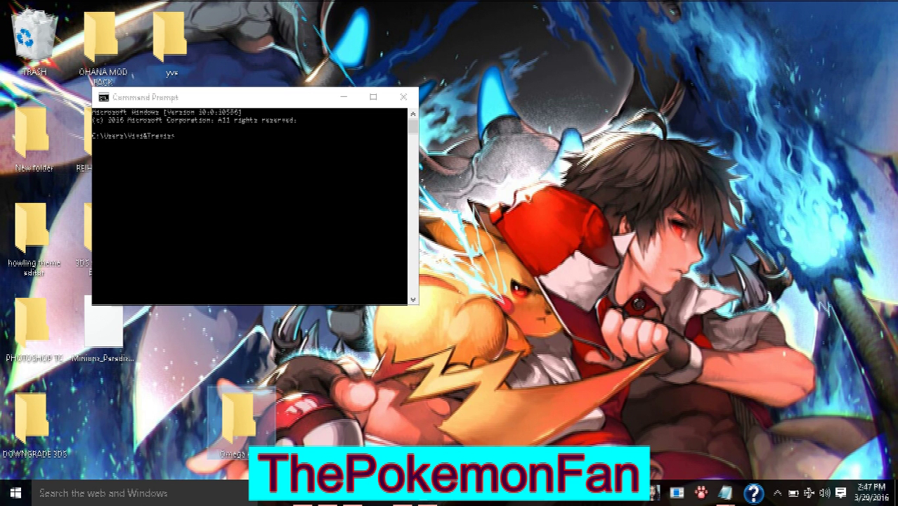
Open the romfsdir folder inside Omega ruby and close Command Prompt.
double_click(238, 421)
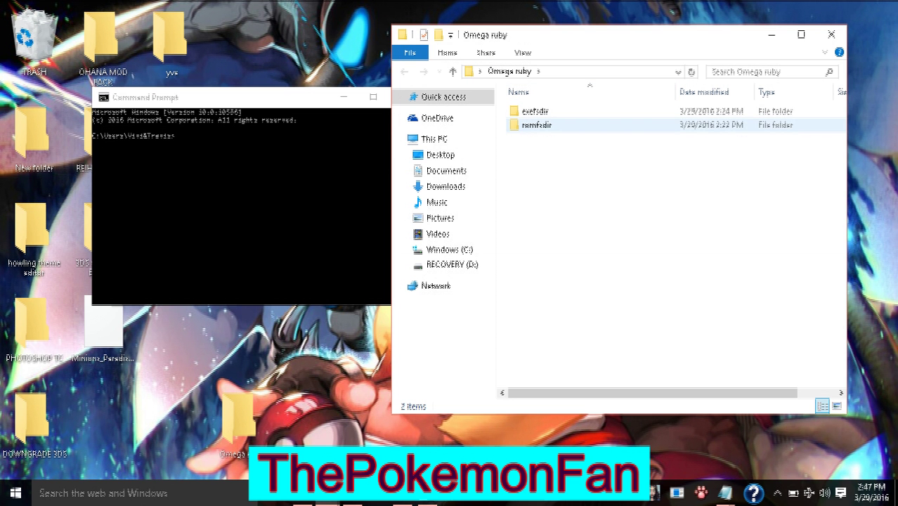
double_click(536, 124)
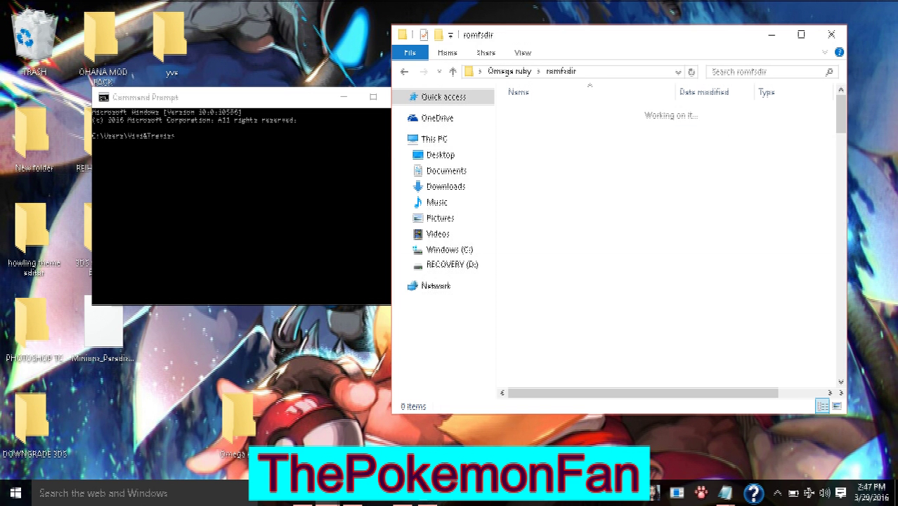
click(511, 71)
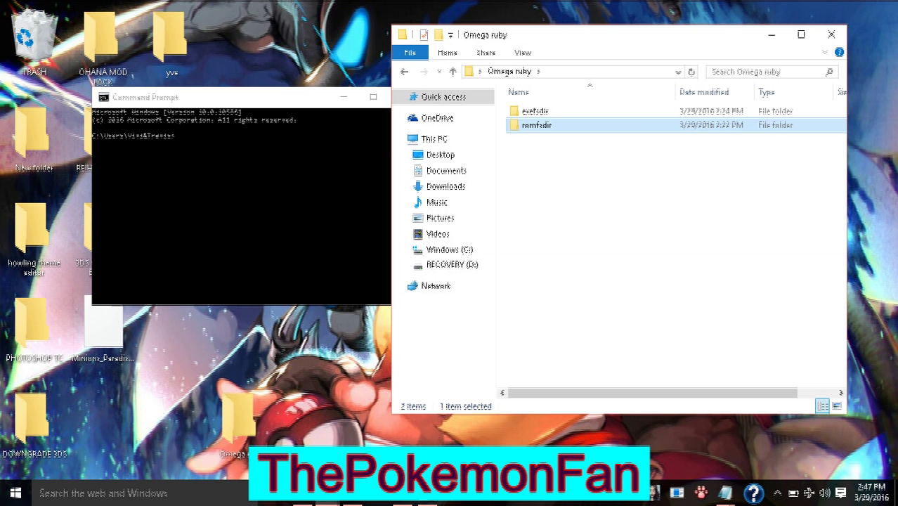
double_click(537, 125)
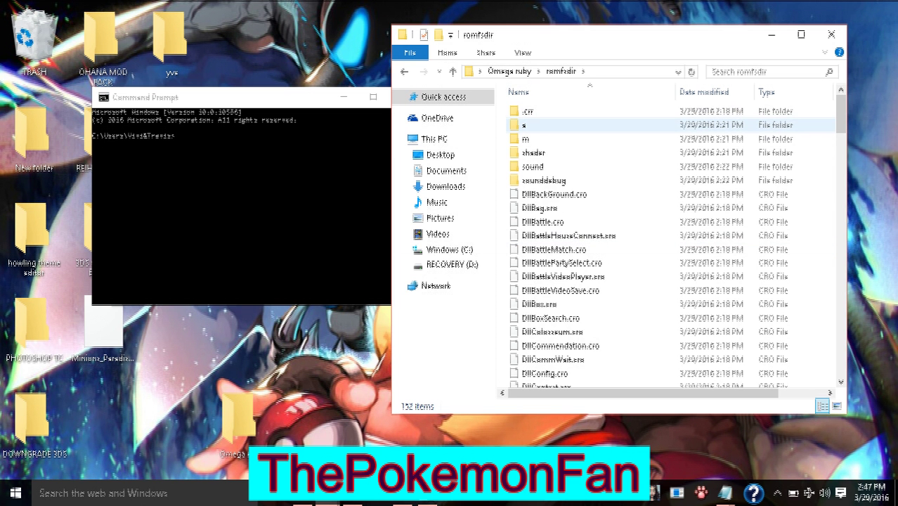
click(288, 176)
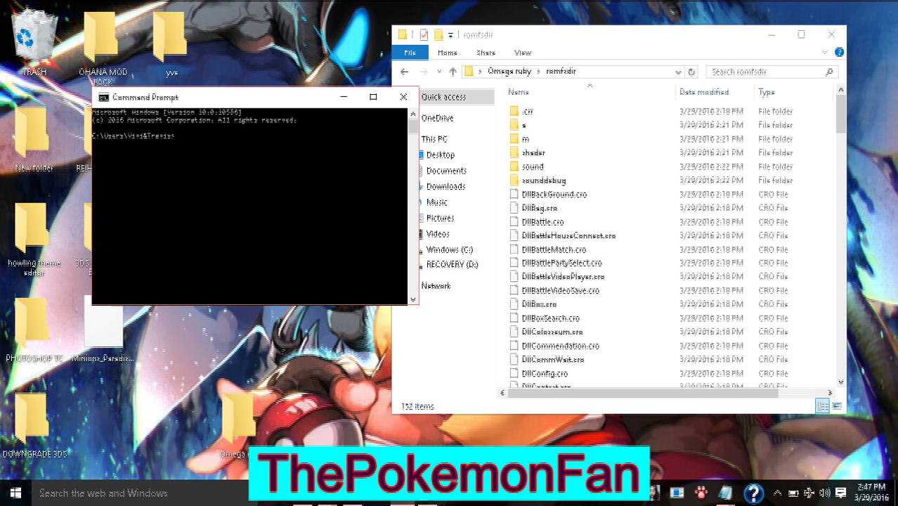
click(404, 97)
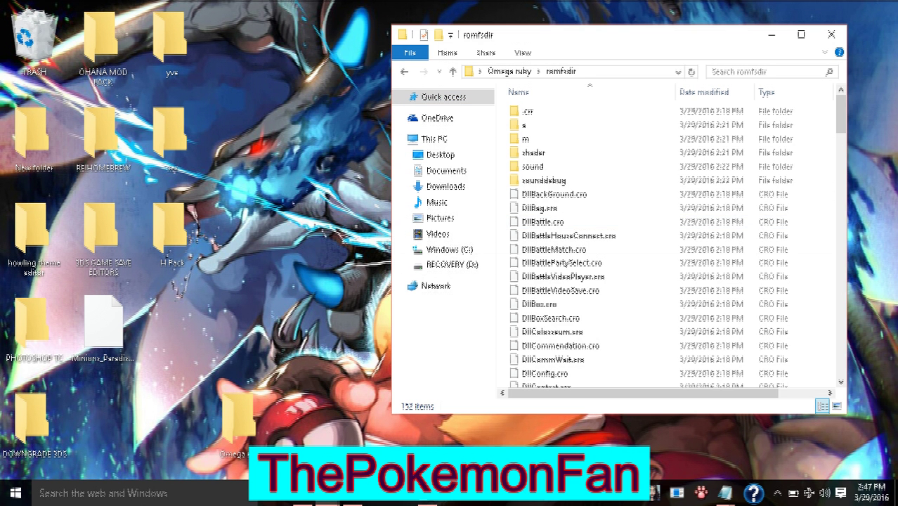
Browse from romfsdir into the a\0\0 folder and select file 8.
double_click(172, 232)
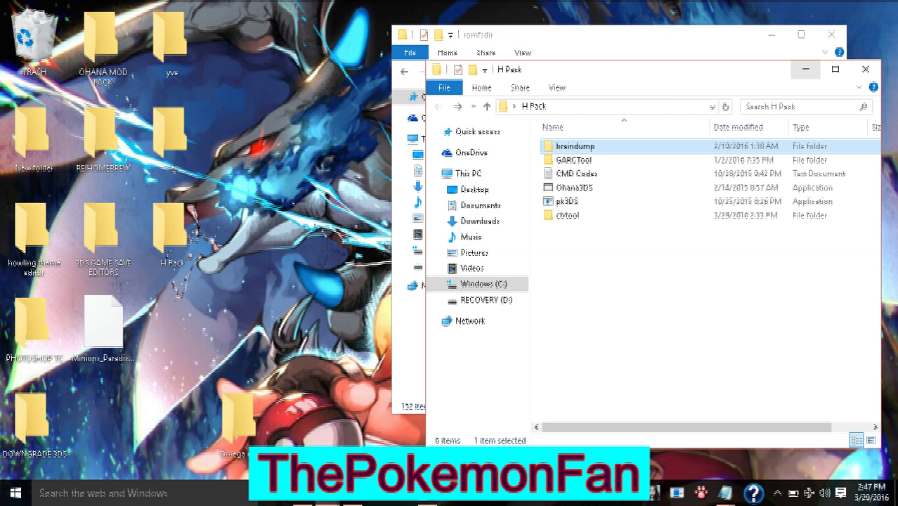
click(806, 69)
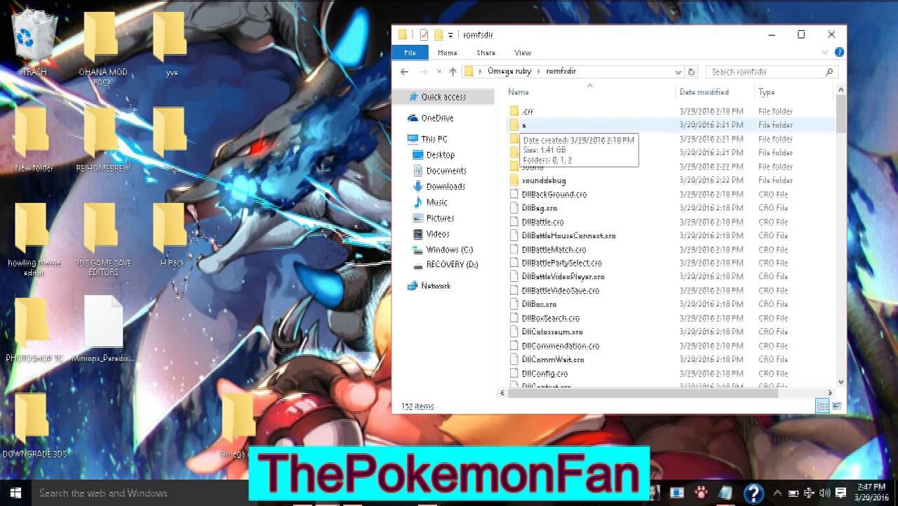
double_click(526, 125)
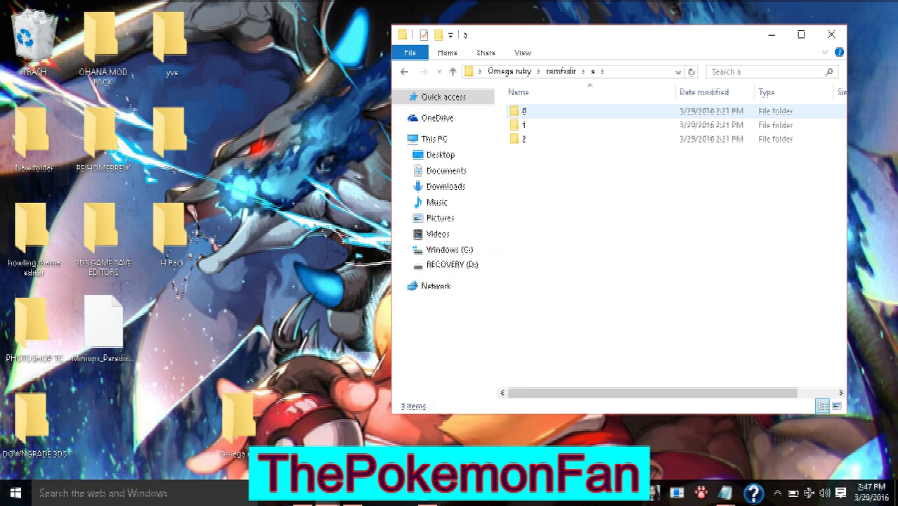
click(525, 112)
double_click(526, 112)
double_click(525, 112)
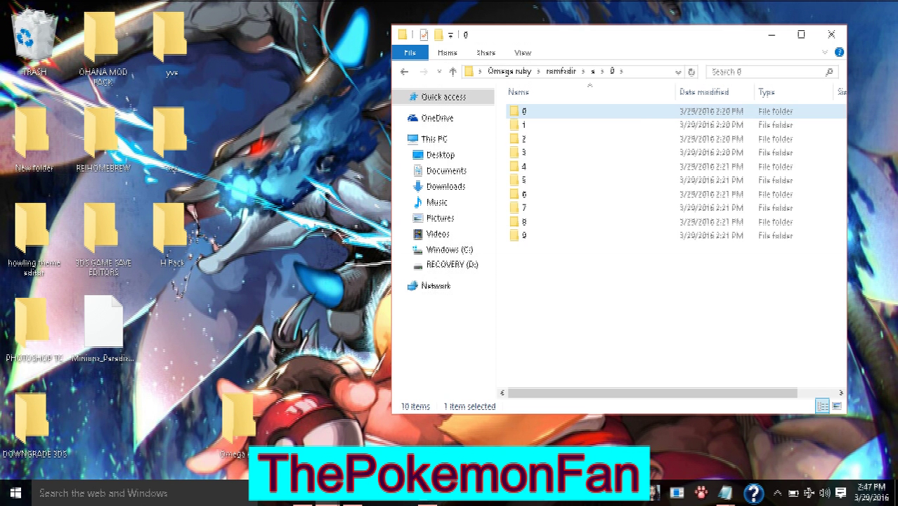
click(526, 222)
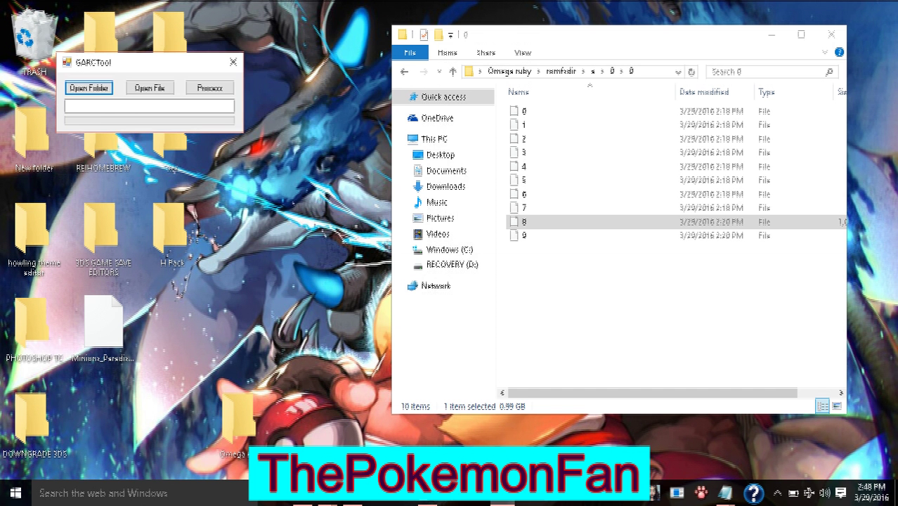
Point out file 8 in a\0\0, close the folder window and move the GARCTool window clear of the desktop folders.
drag(162, 68, 259, 81)
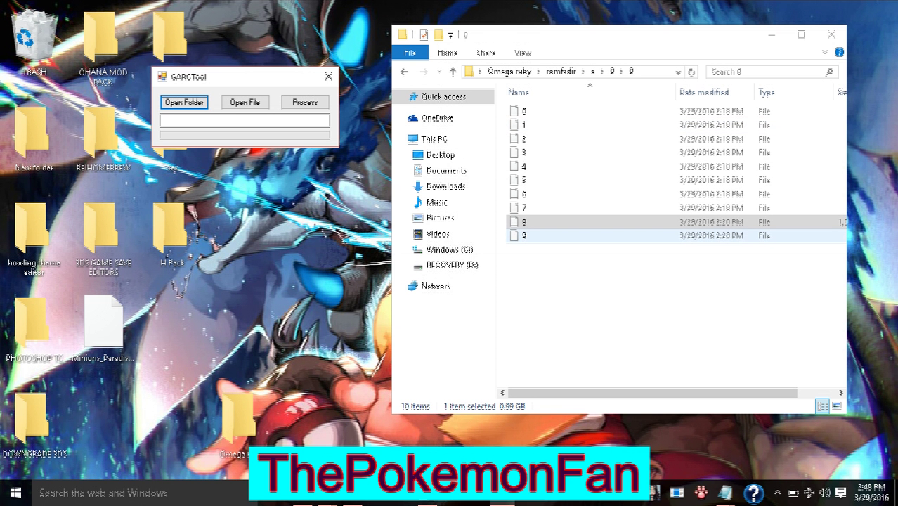
click(524, 222)
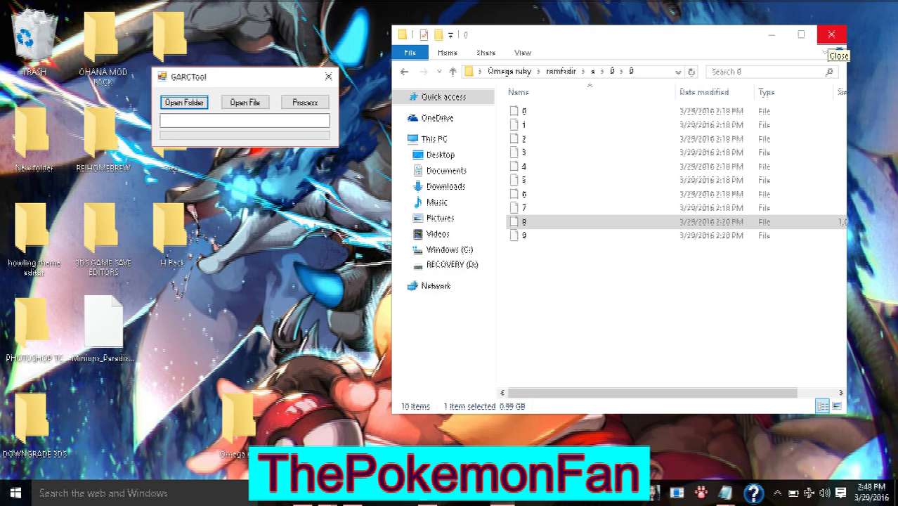
click(831, 35)
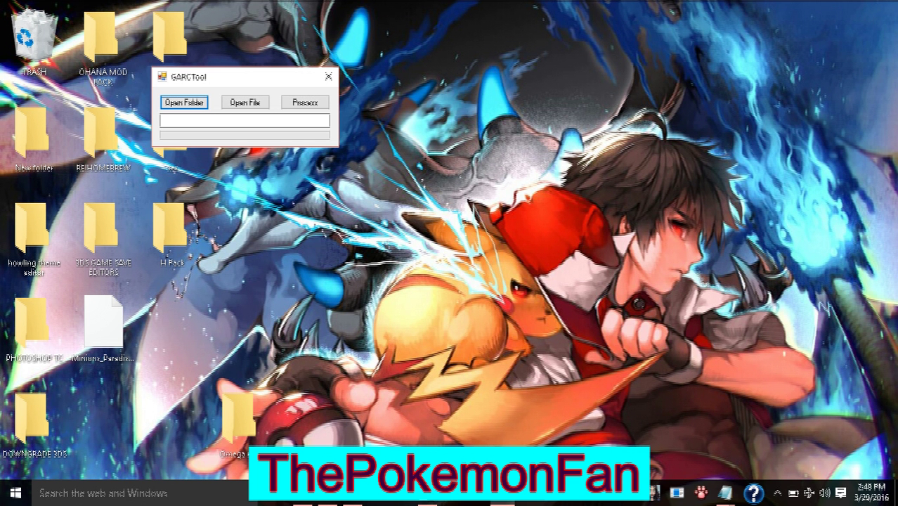
drag(218, 77, 324, 67)
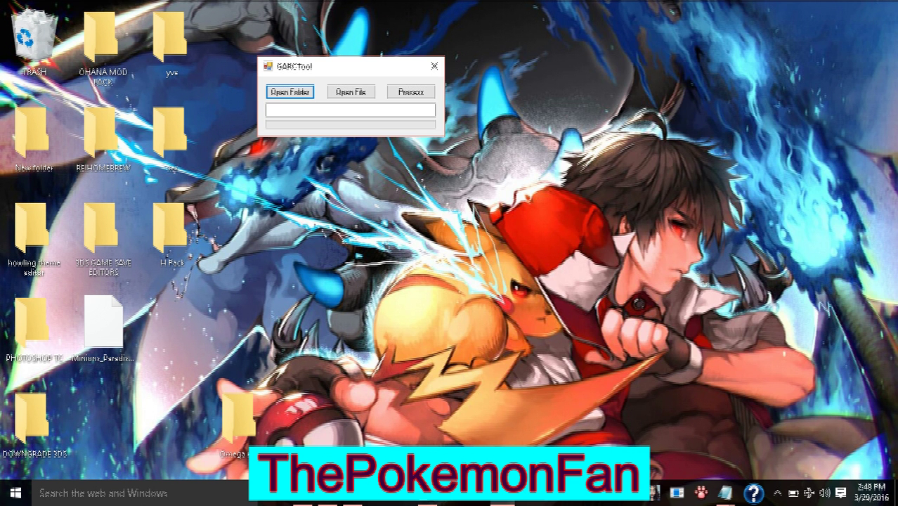
Open the OHANA MOD PACK folder on the desktop, check its 8_ subfolder, and open its New folder of extracted files.
double_click(103, 46)
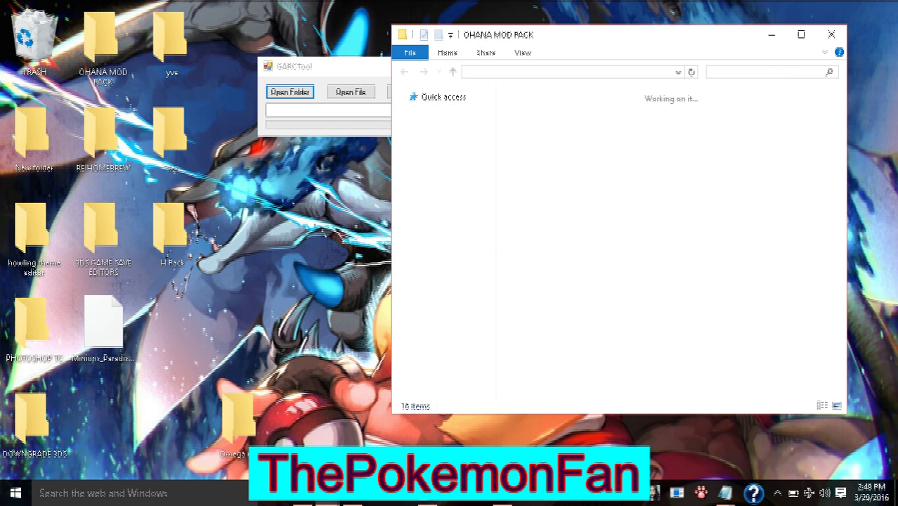
double_click(527, 96)
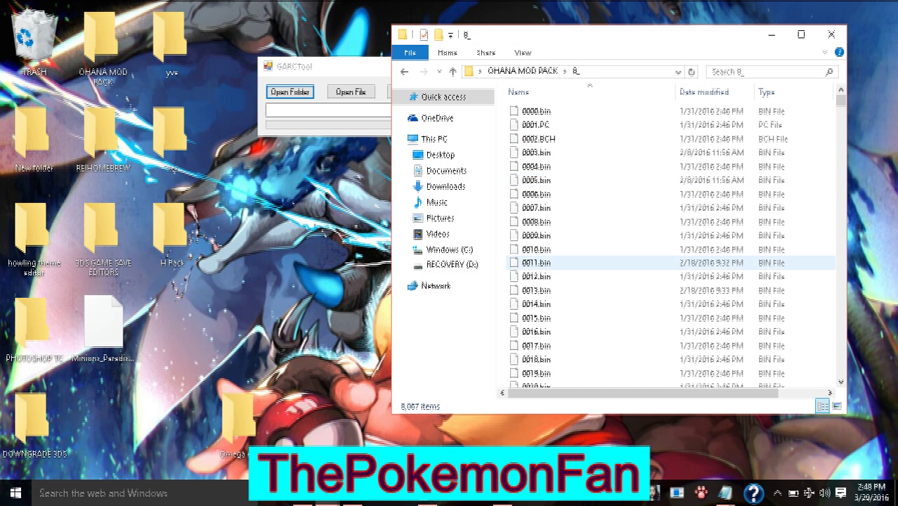
click(525, 71)
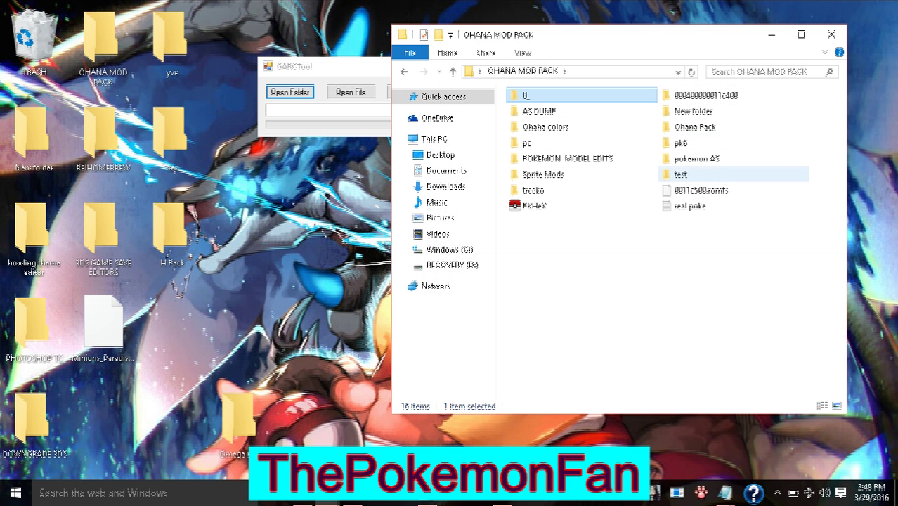
click(694, 111)
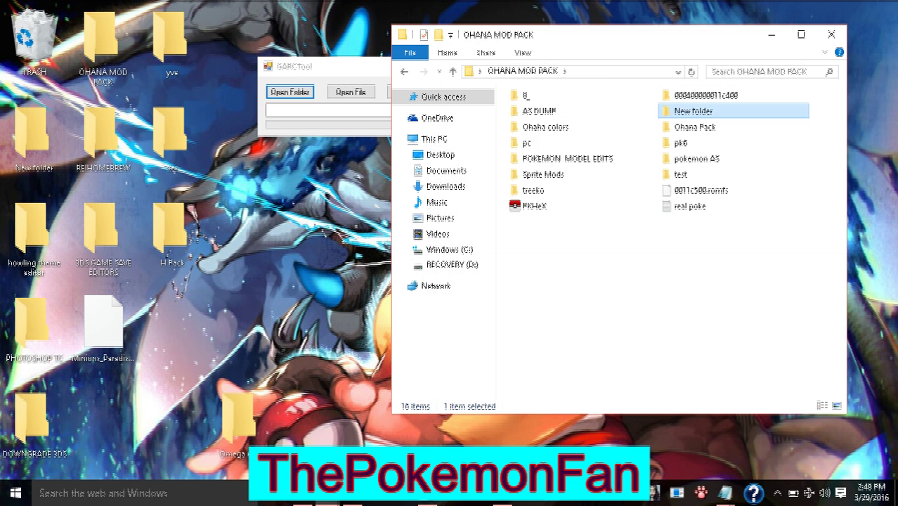
double_click(693, 111)
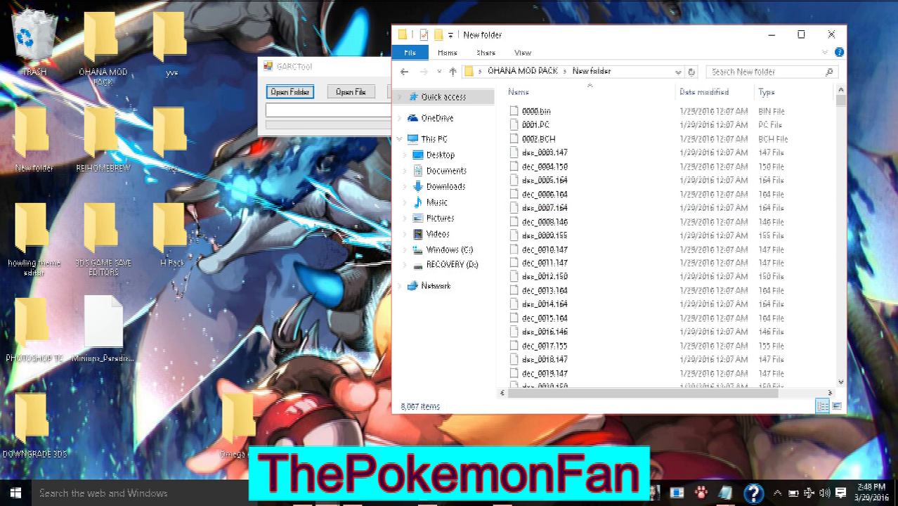
Close GARCTool and move the Omega ruby folder below the H Pack folder on the desktop.
click(344, 67)
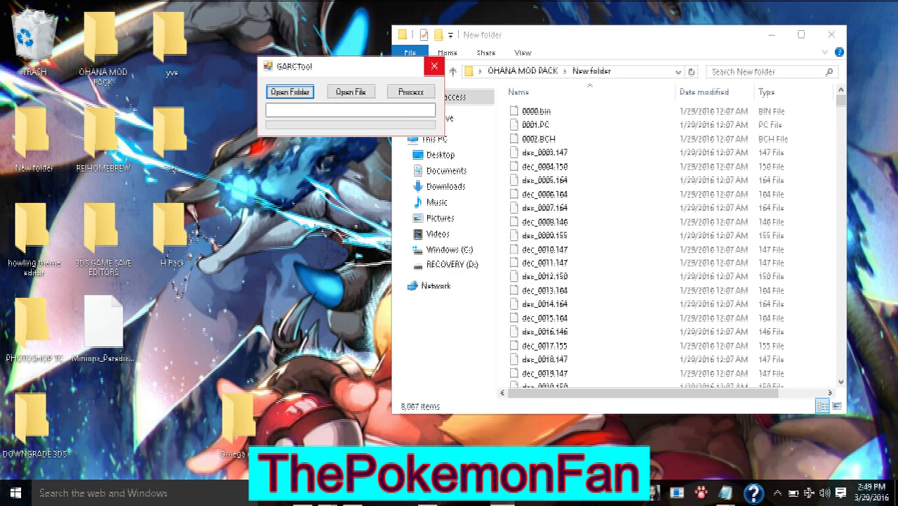
click(434, 66)
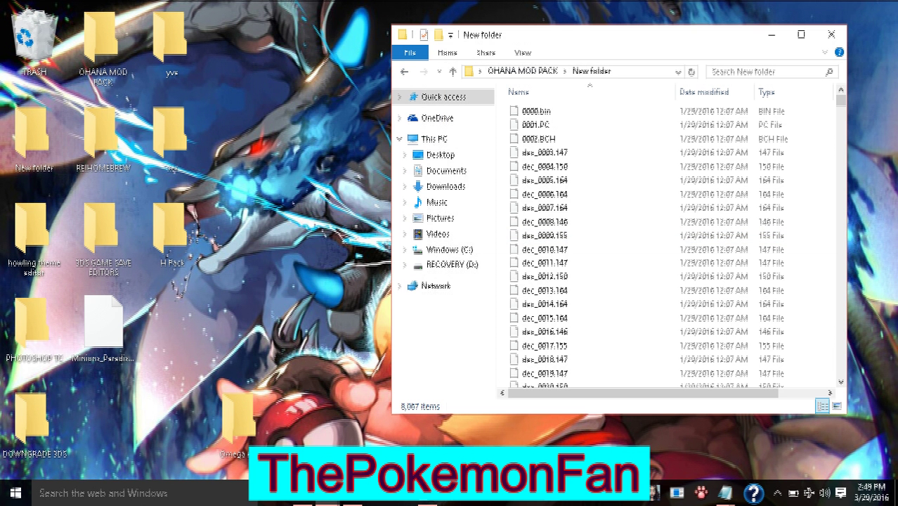
drag(239, 418, 171, 325)
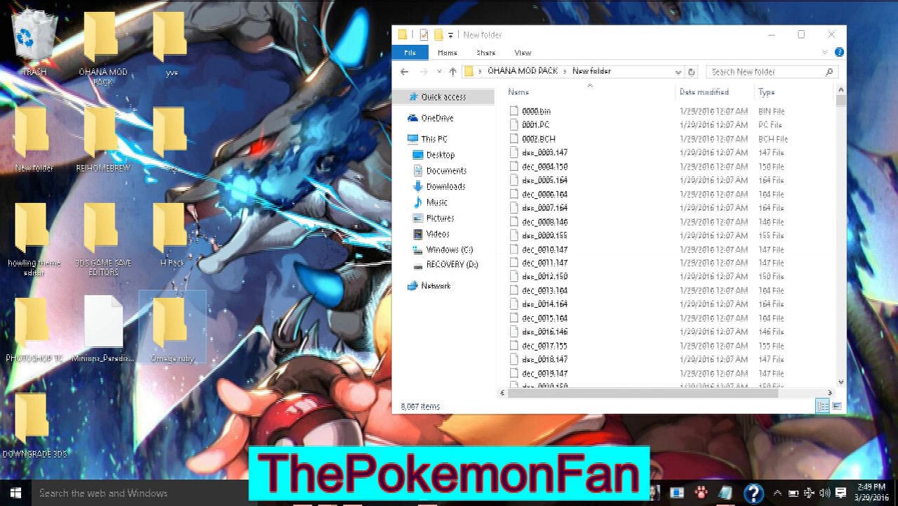
Look through the real poke notes from the start for the file numbers of the Pokémon, and minimize them.
mouse_move(724, 493)
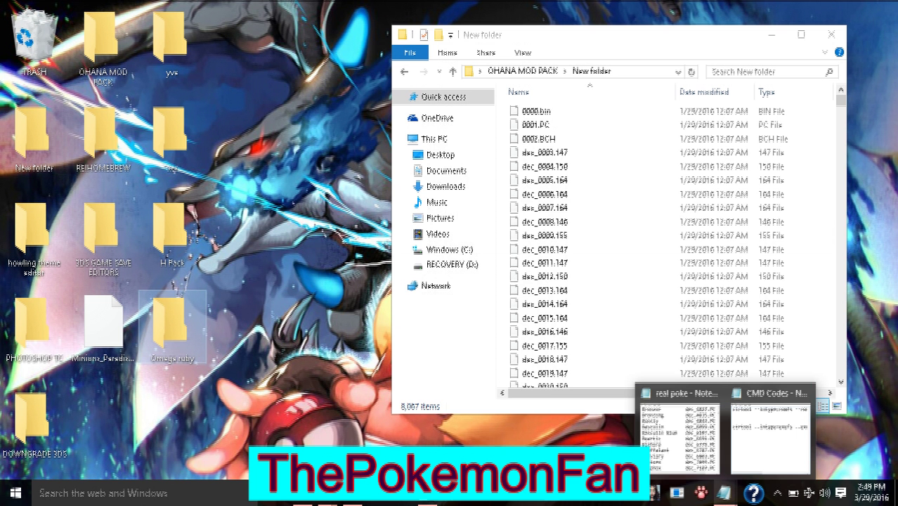
click(676, 411)
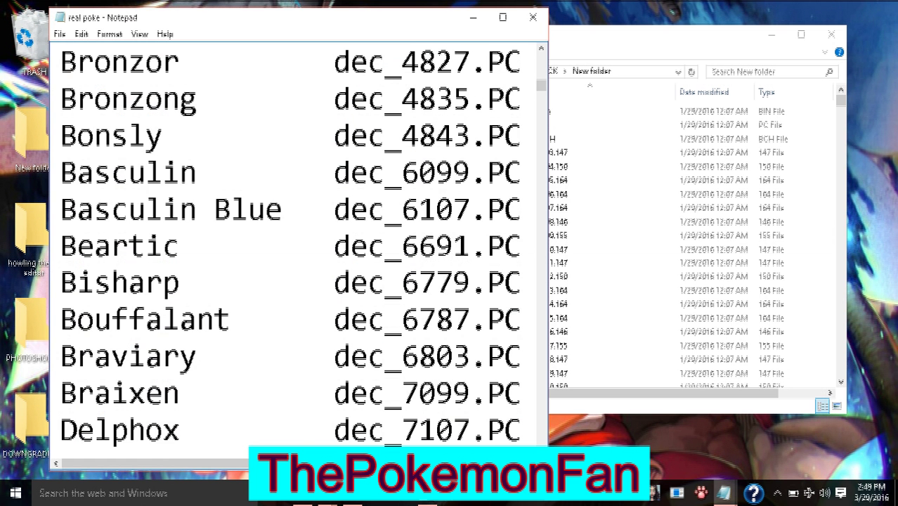
drag(541, 85, 541, 58)
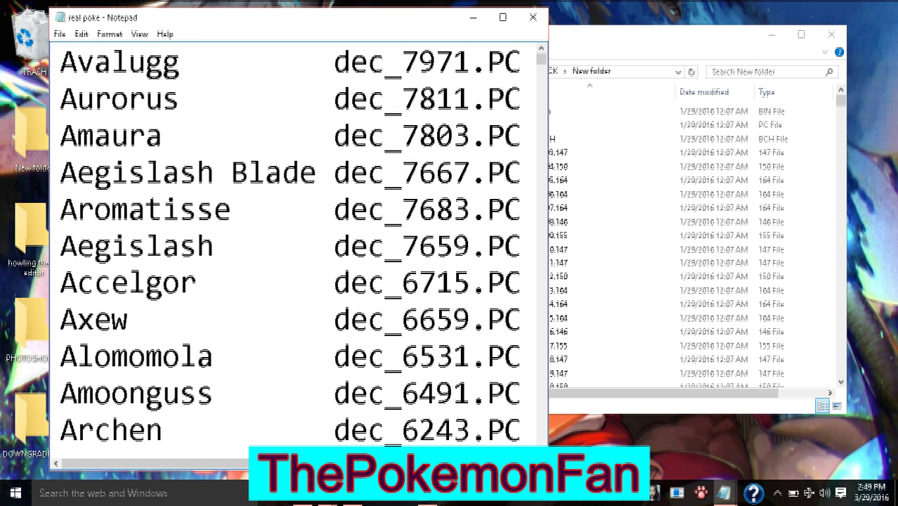
key(super+Down)
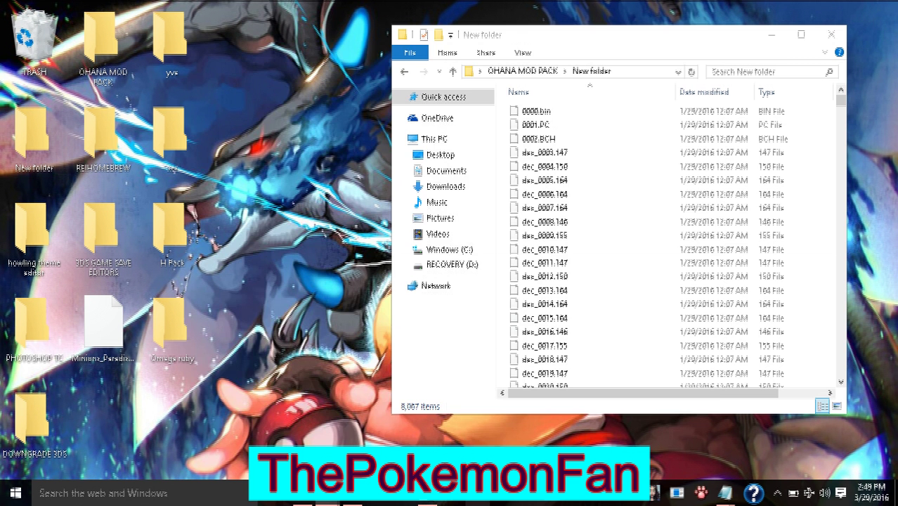
Switch to Ohana3DS, pass its start screen, and load the model file dec_0003.147 from New folder.
click(477, 494)
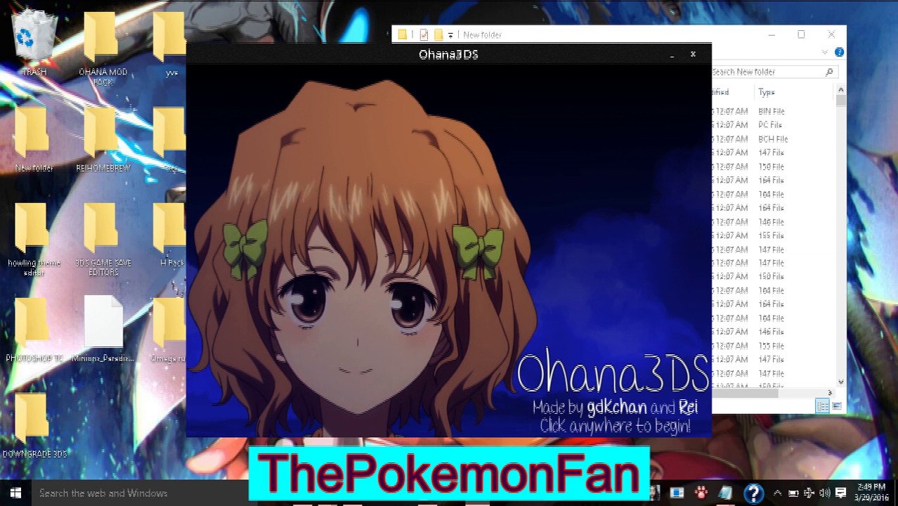
click(450, 246)
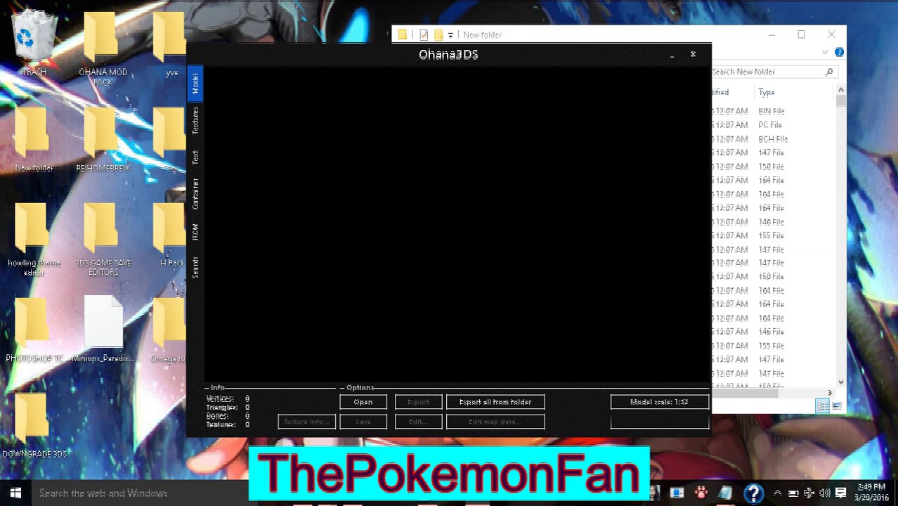
click(618, 35)
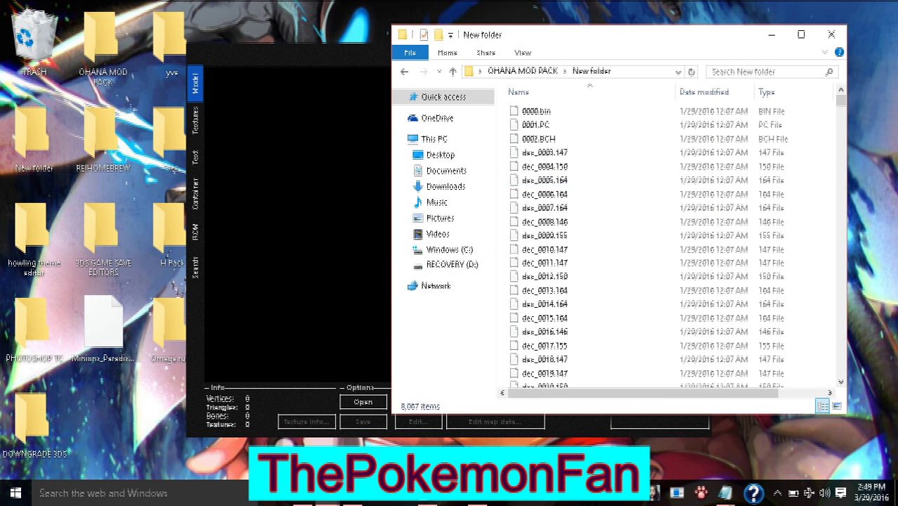
click(309, 193)
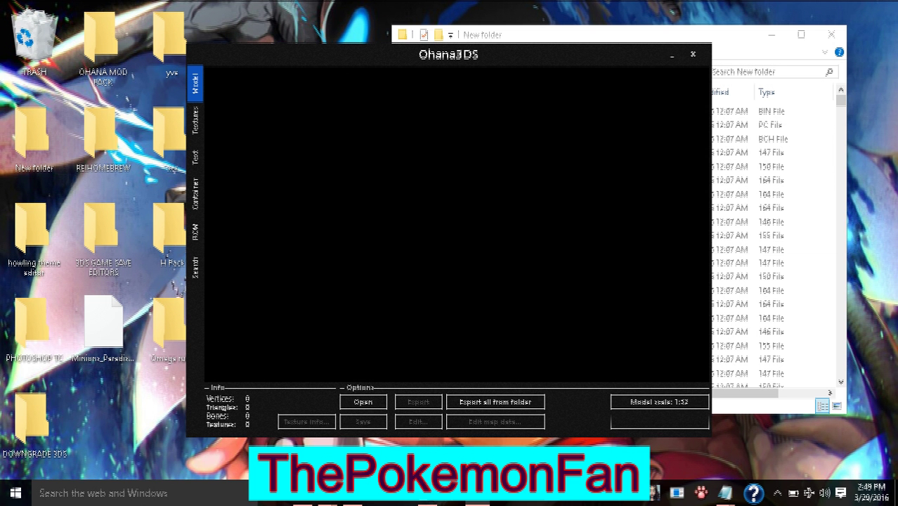
key(alt+Tab)
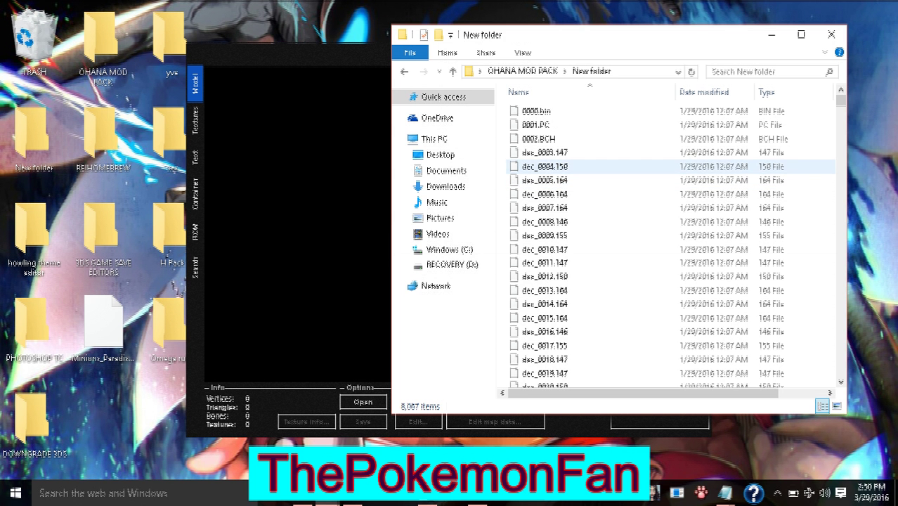
click(546, 153)
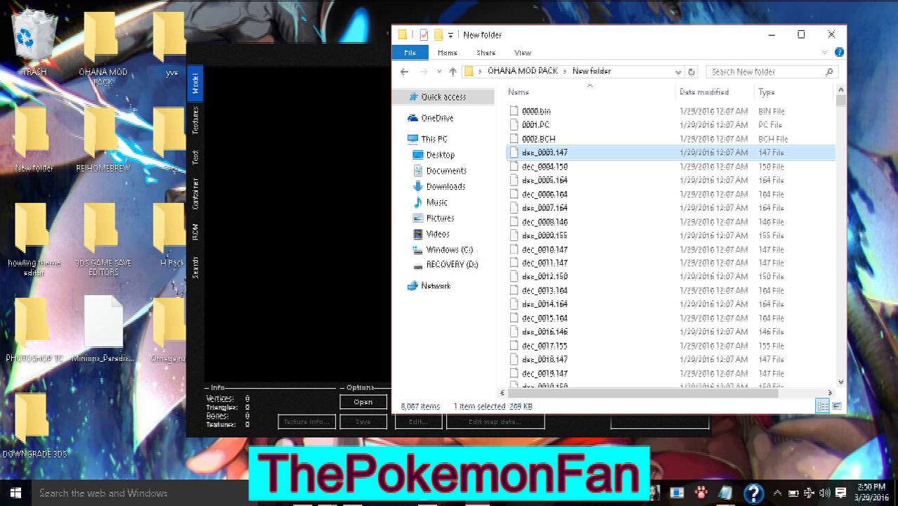
drag(545, 152, 302, 211)
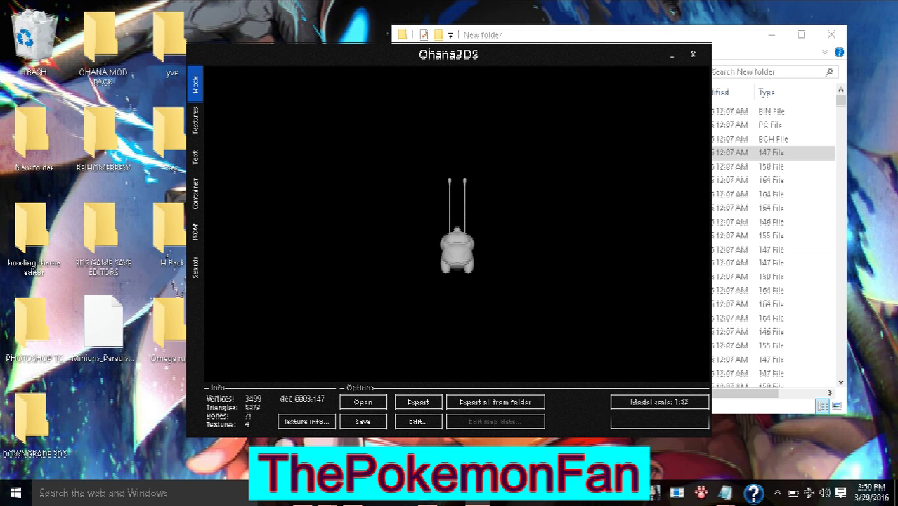
Load the texture file dec_0005.164 from New folder into Ohana3DS and inspect the textured Bulbasaur model.
click(766, 151)
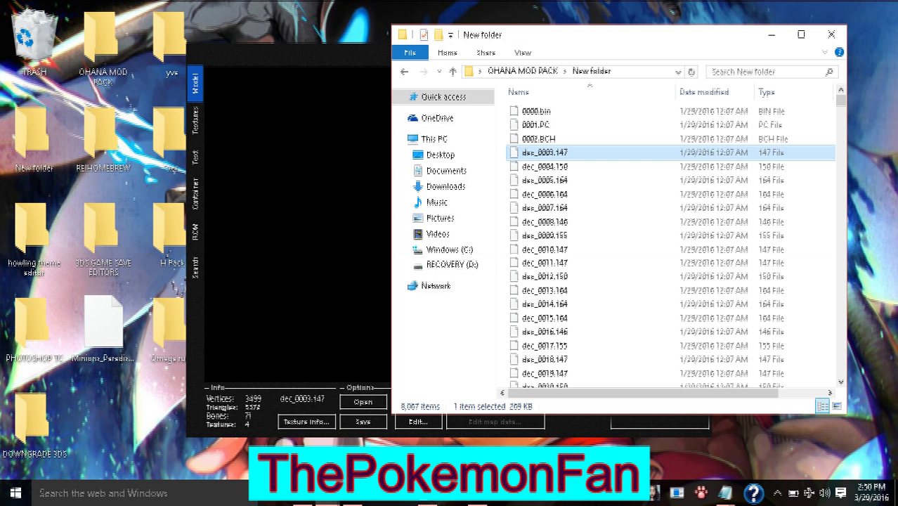
click(544, 180)
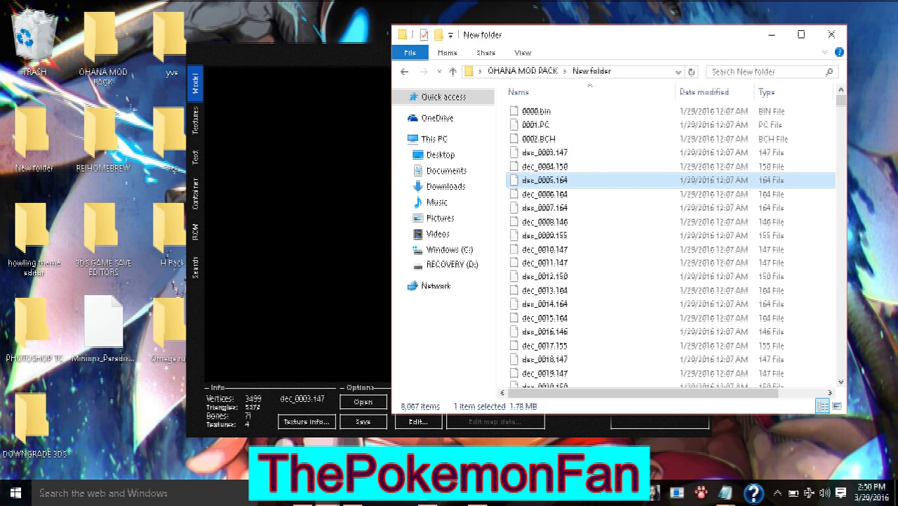
click(295, 211)
click(195, 119)
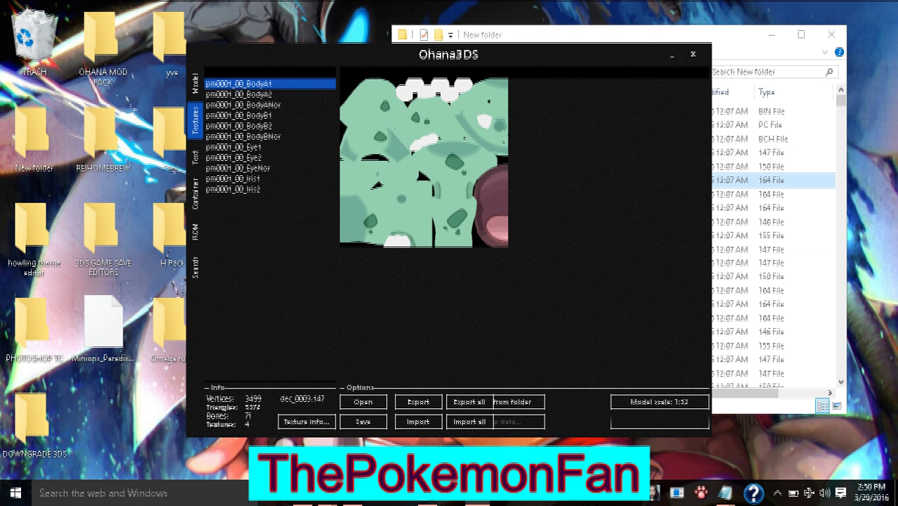
click(195, 83)
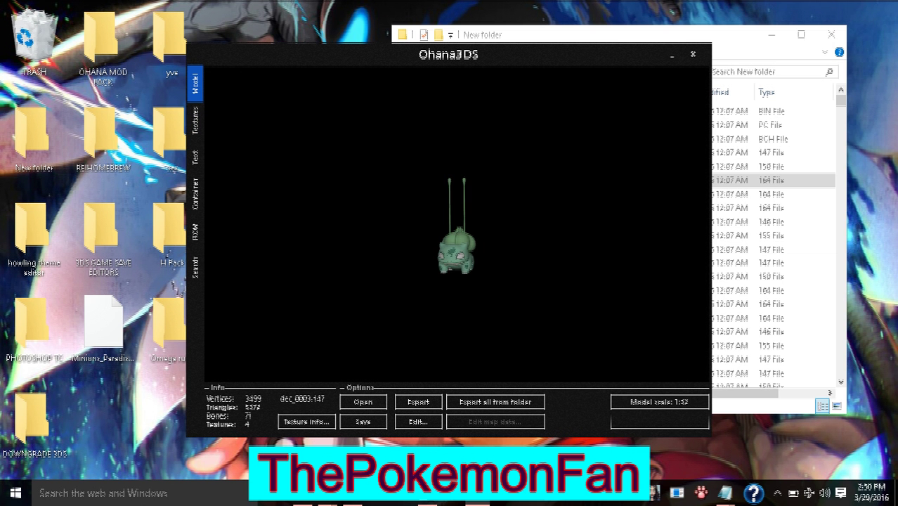
drag(485, 218, 442, 281)
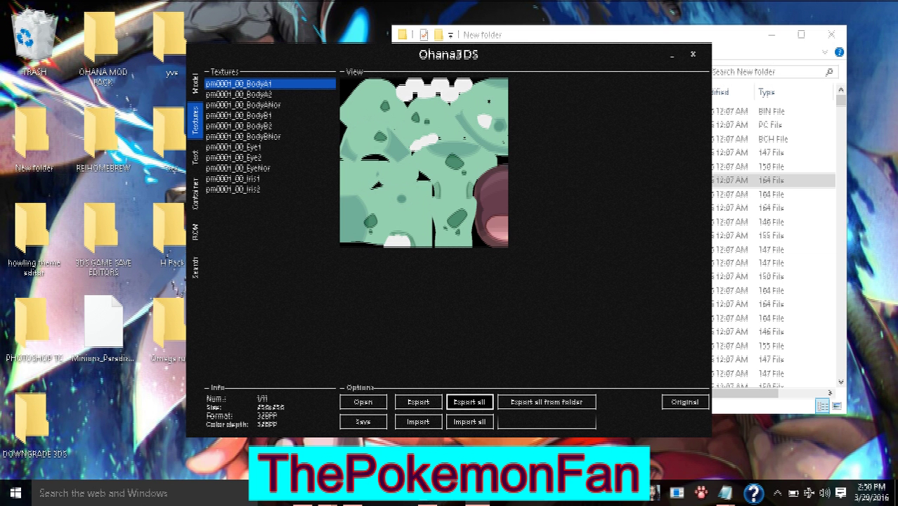
Export all of the Bulbasaur textures into a new desktop folder named bulba.
click(469, 402)
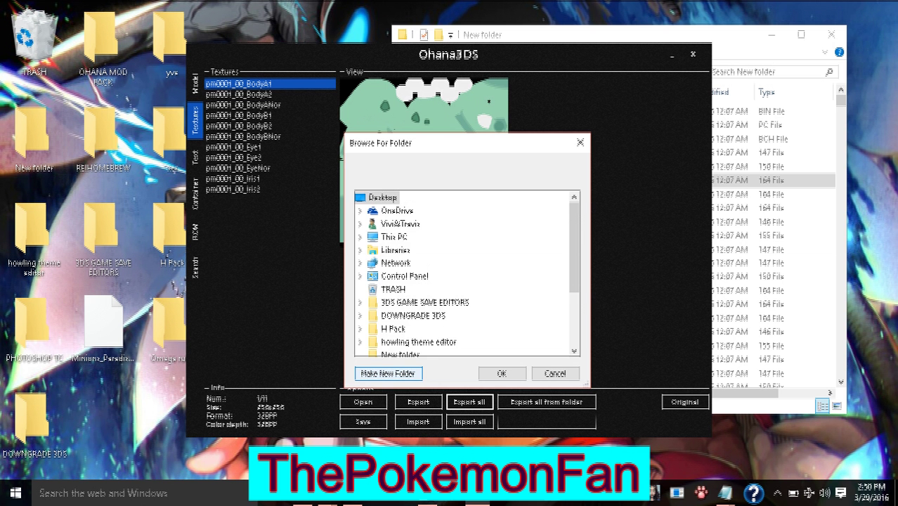
click(387, 373)
text(bulba)
key(Escape)
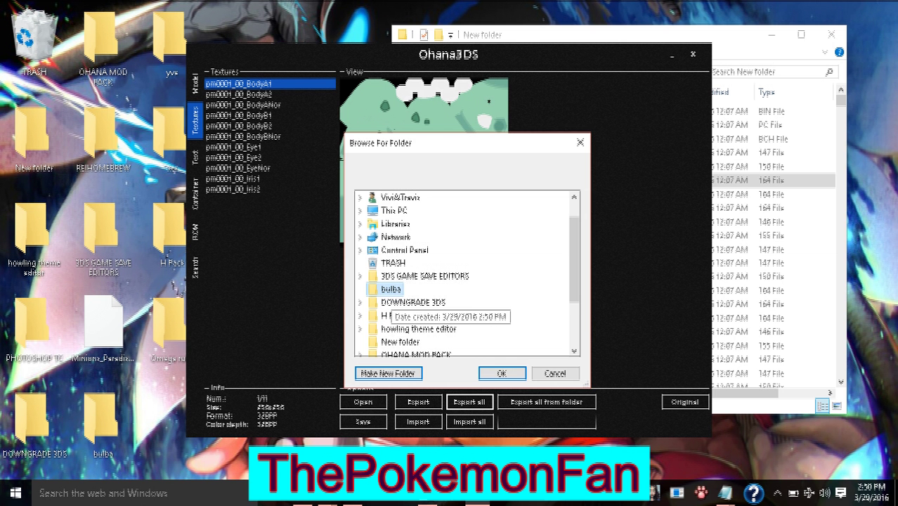
key(Return)
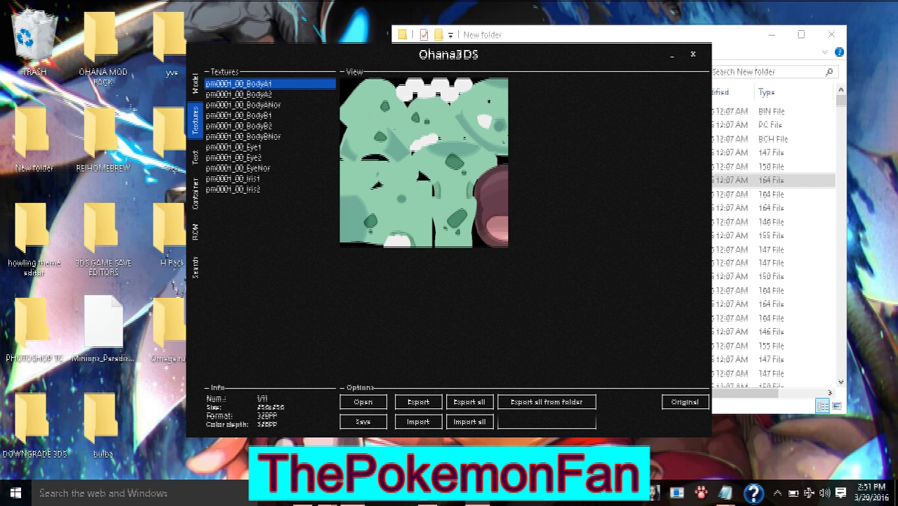
Switch to Photoshop and open the texture pm0001_00_BodyA1 from the bulba folder on the desktop.
click(353, 493)
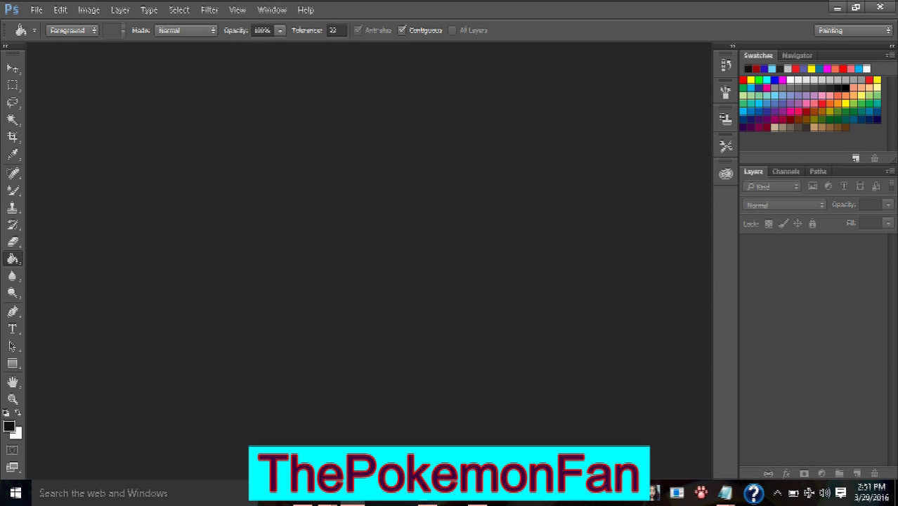
click(36, 10)
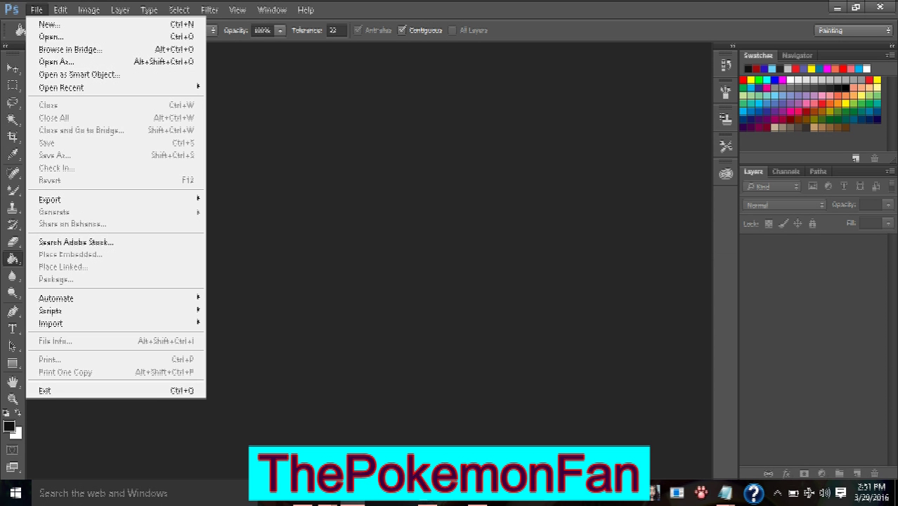
click(51, 37)
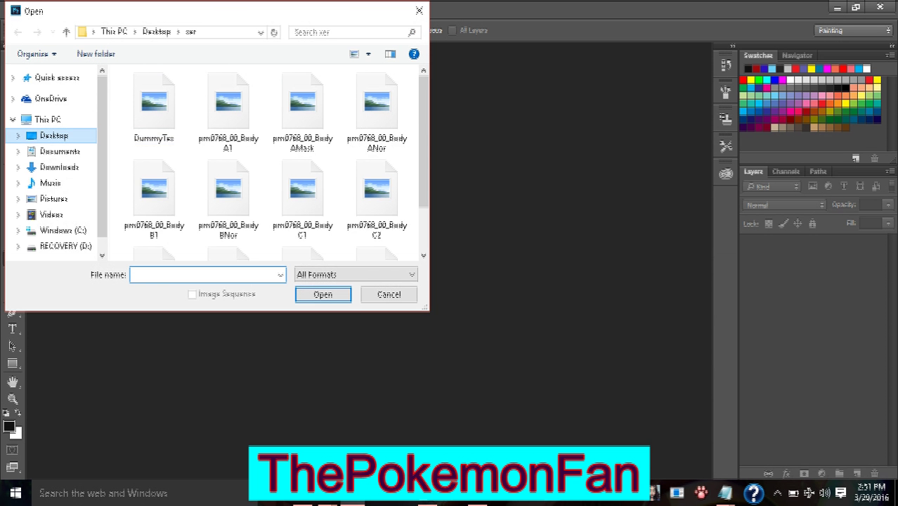
click(53, 136)
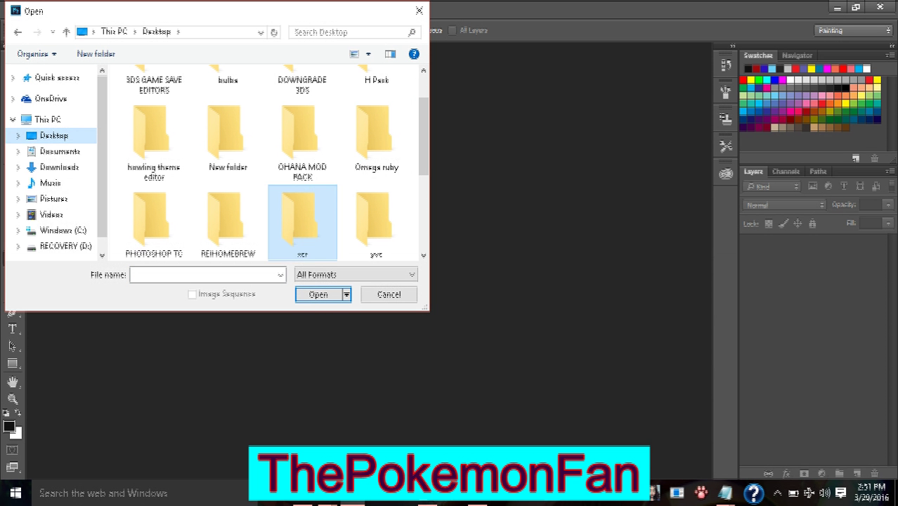
click(423, 137)
drag(423, 137, 423, 114)
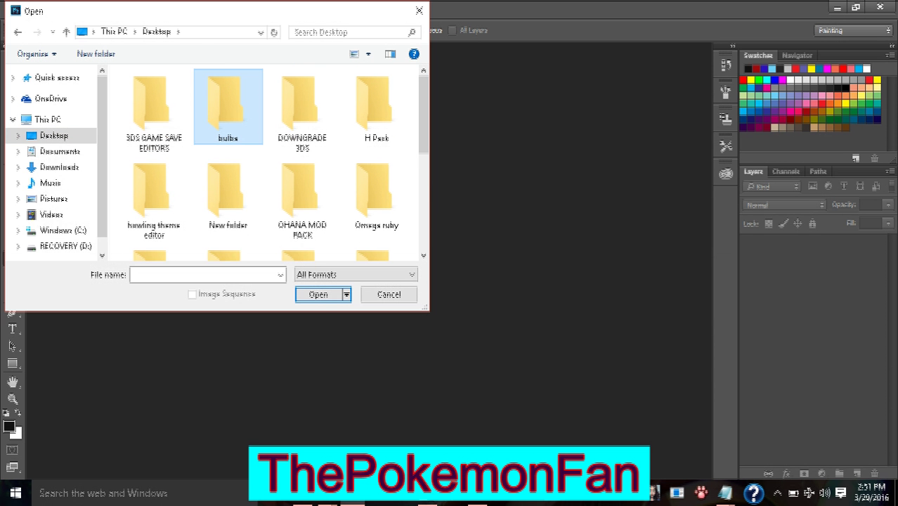
double_click(228, 105)
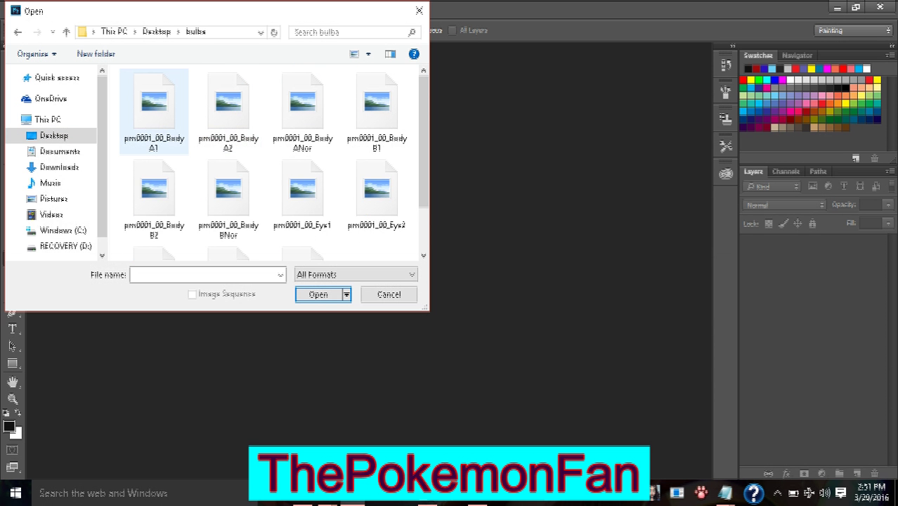
double_click(154, 111)
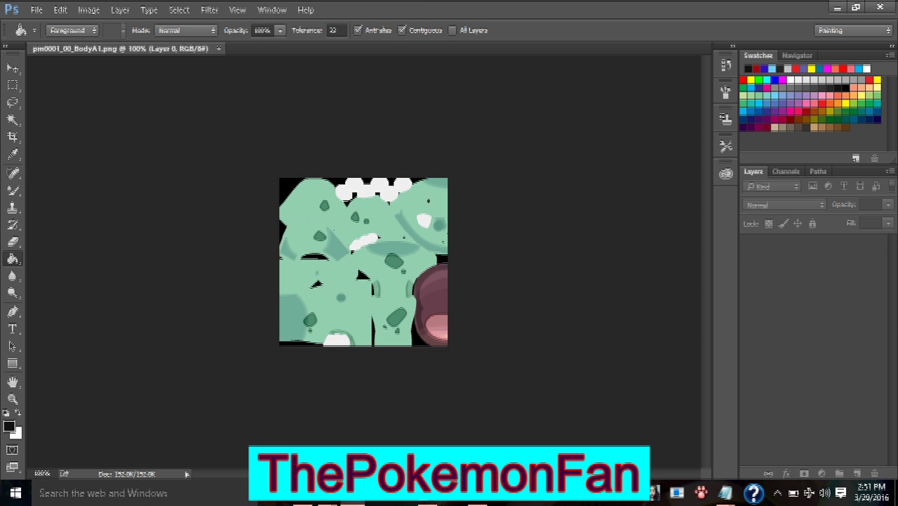
Open the texture pm0001_00_BodyB1 from the bulba folder as a second document.
click(36, 10)
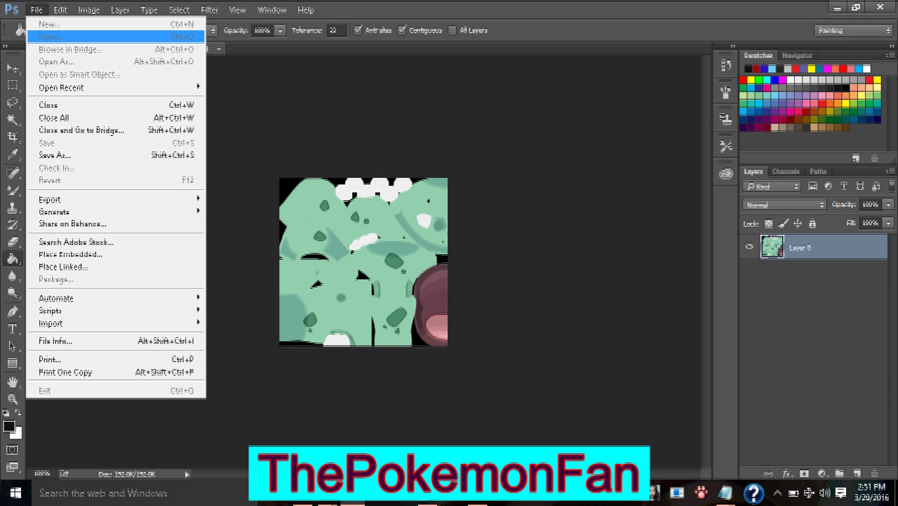
click(36, 10)
click(36, 10)
click(50, 37)
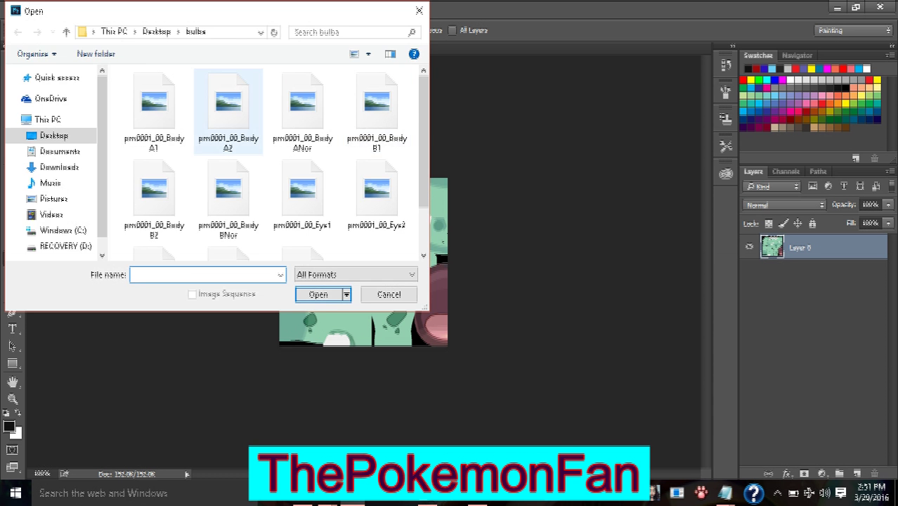
double_click(377, 111)
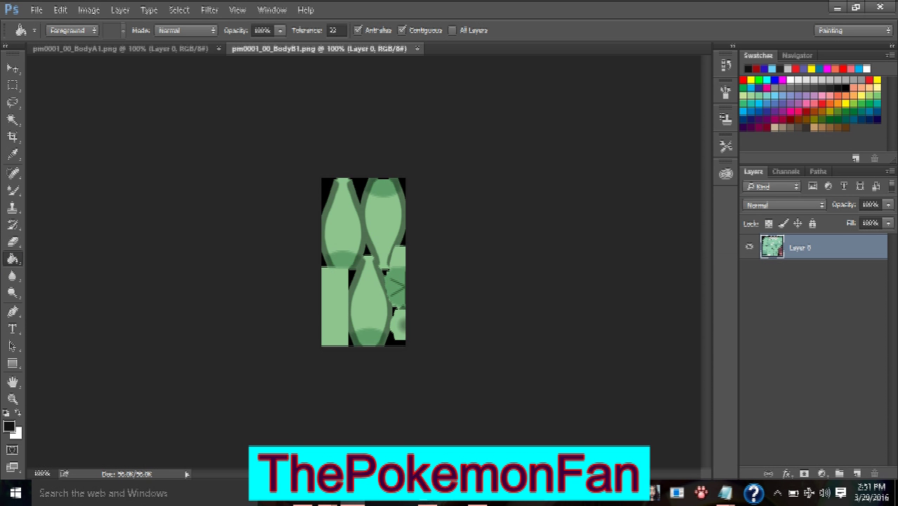
Open the texture pm0001_00_Eye1 from the bulba folder and return to the pm0001_00_BodyA1 document.
click(36, 10)
click(50, 36)
key(ctrl+o)
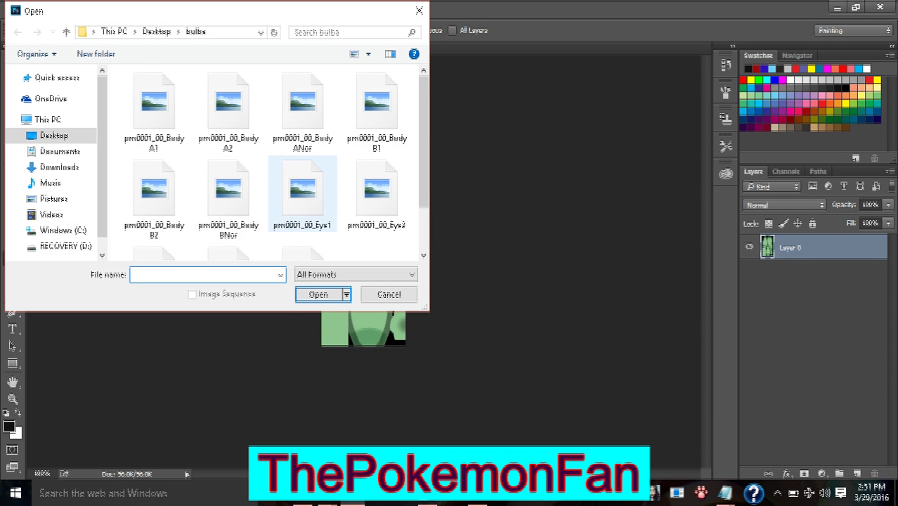
scroll(274, 162, down, 2)
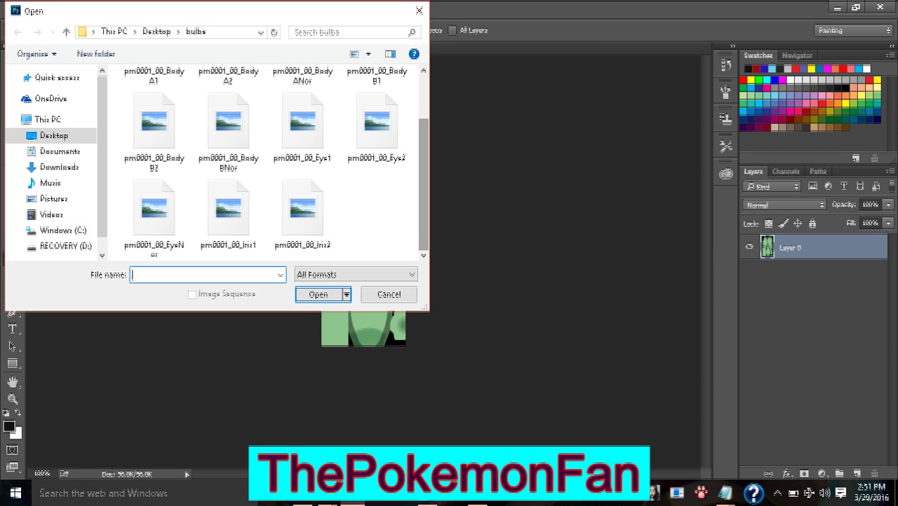
click(302, 127)
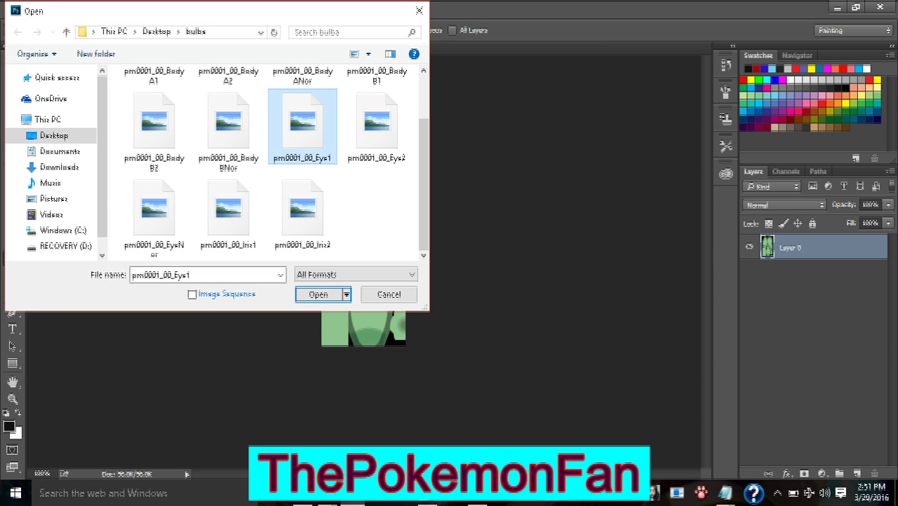
double_click(303, 127)
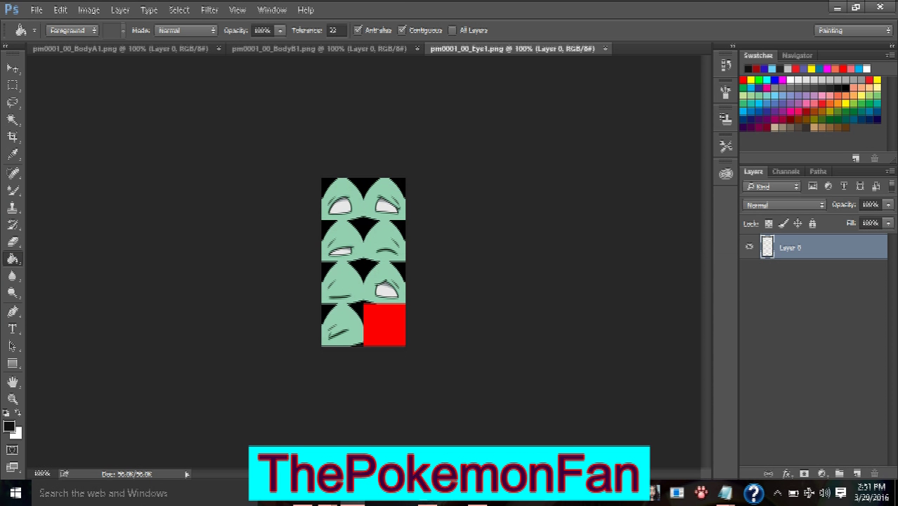
key(ctrl+Tab)
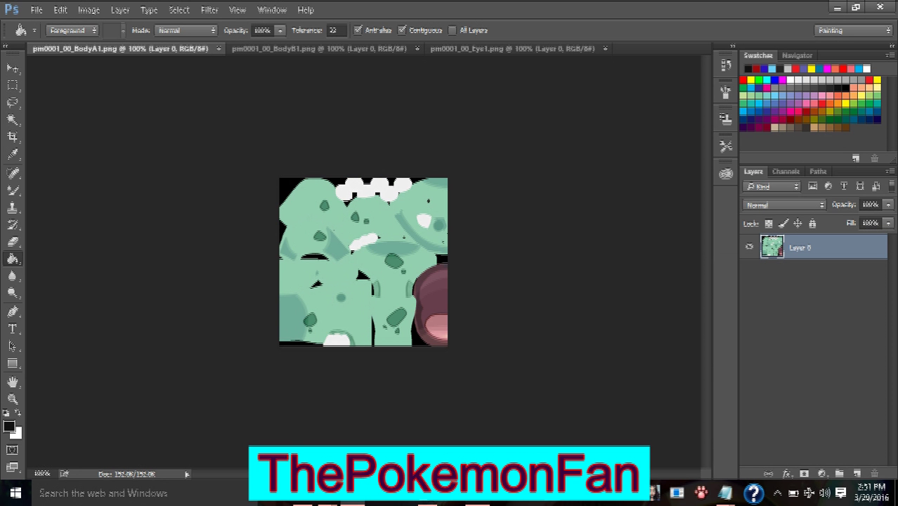
Switch to Ohana3DS, look through the Bulbasaur texture list and the textured model, and return to Photoshop.
click(477, 495)
key(Down)
key(Down)
key(Down)
key(Down)
key(Down)
key(Down)
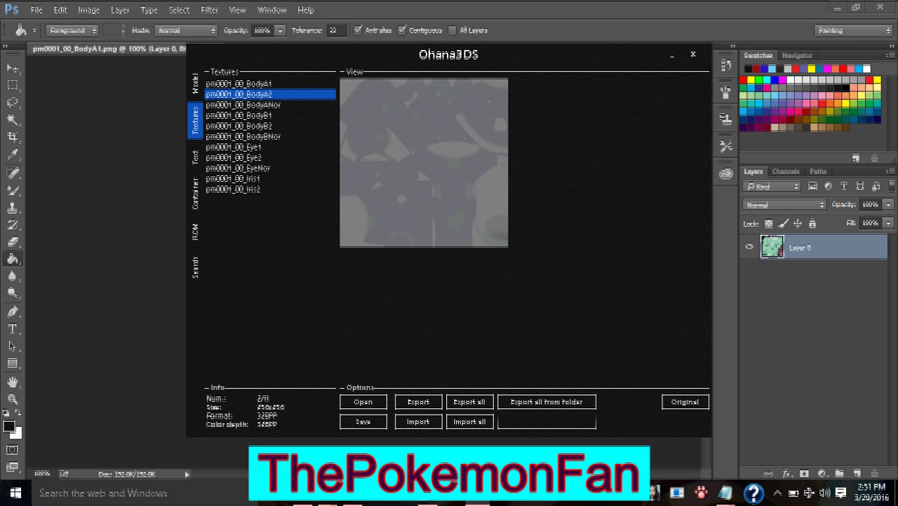
key(Down)
key(Down)
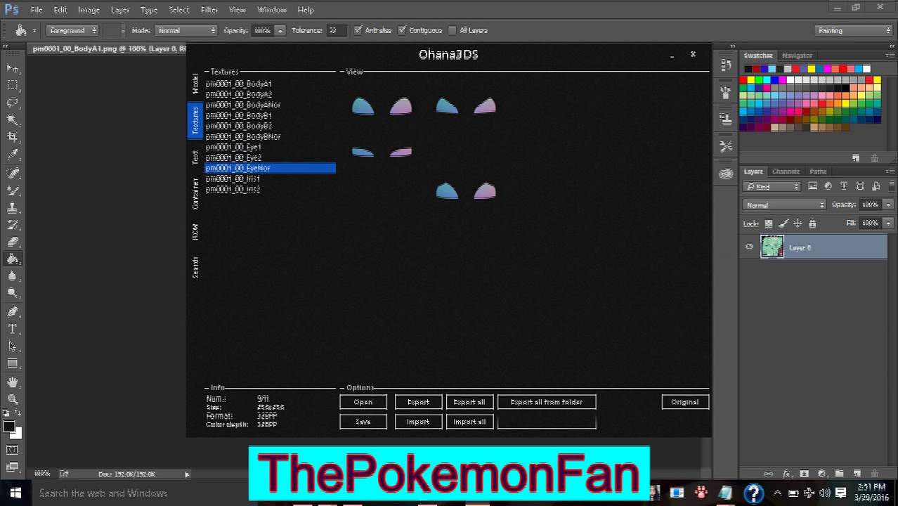
click(196, 84)
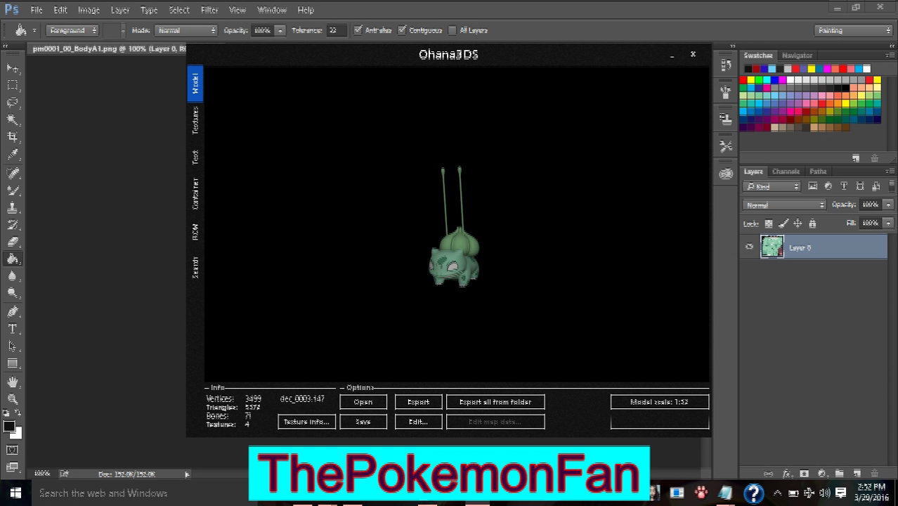
key(alt+Tab)
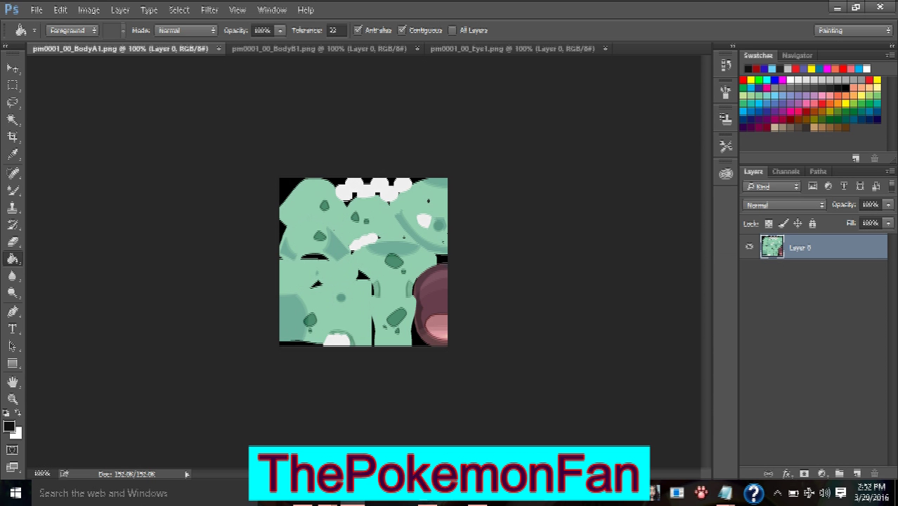